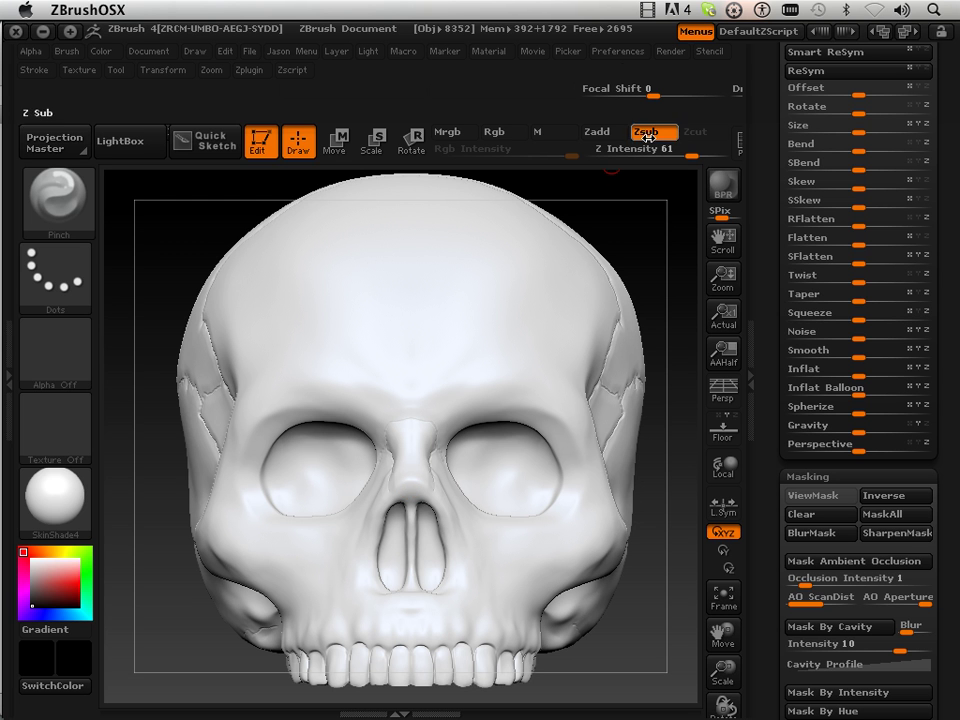
# Step: Expand the Miscellaneous preferences and orbit the skull to its right side and back to front
pyautogui.click(618, 51)
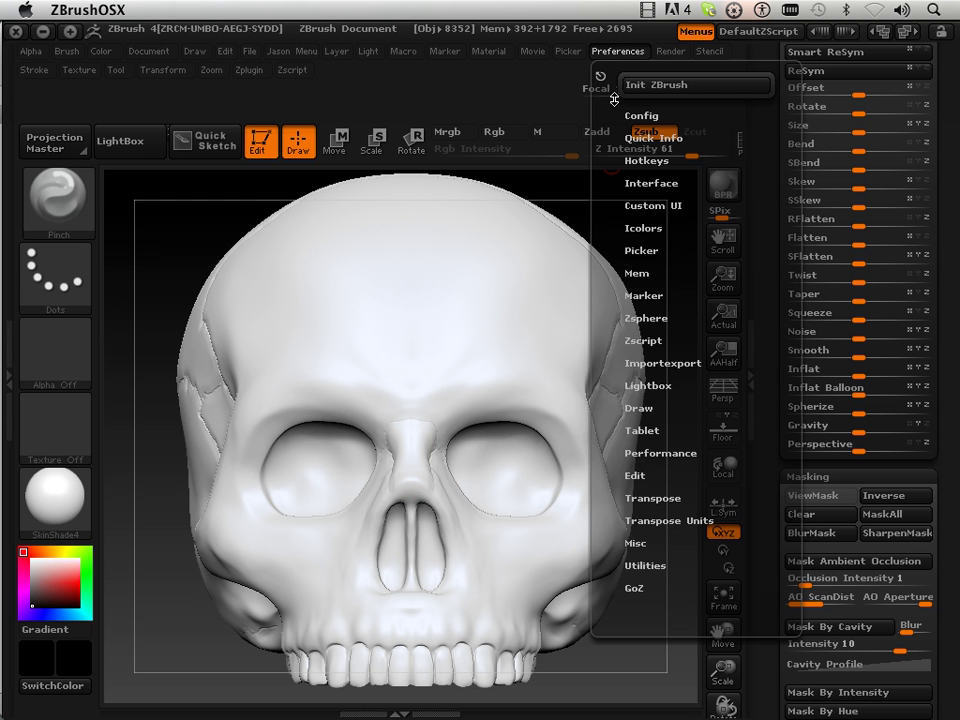
pyautogui.click(628, 543)
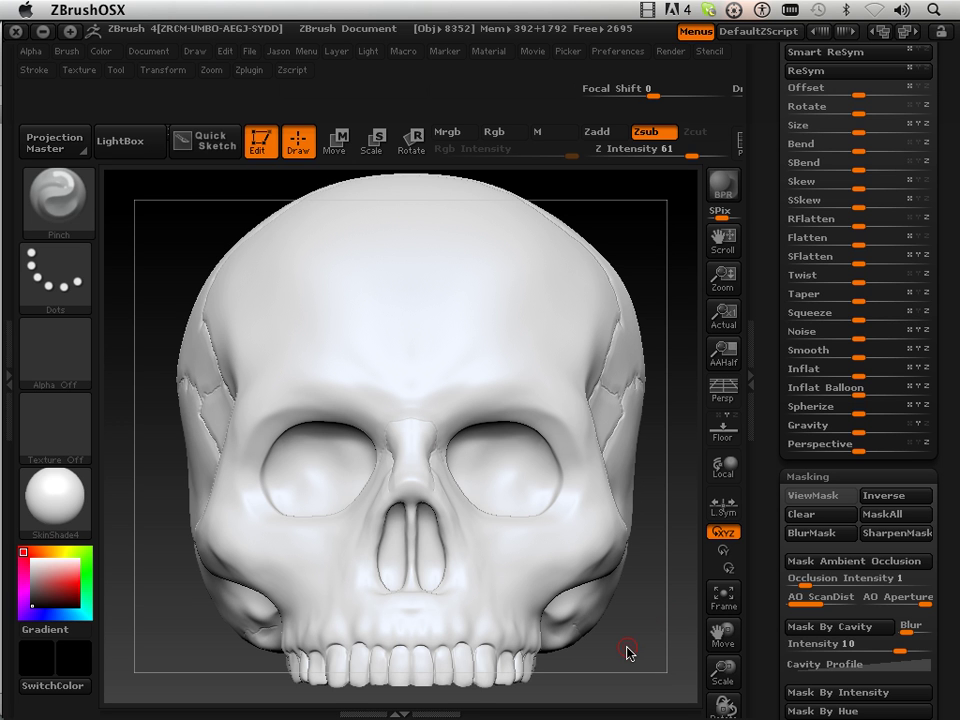
pyautogui.moveTo(628, 647); pyautogui.dragTo(614, 648)
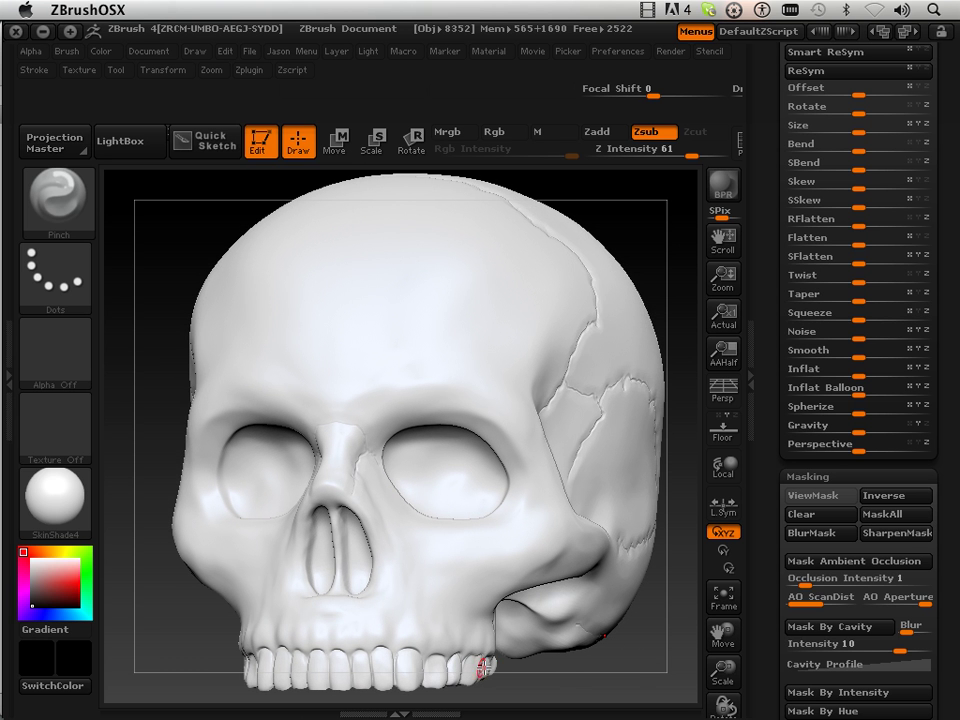
pyautogui.keyDown('shift'); pyautogui.moveTo(167, 639); pyautogui.dragTo(182, 630); pyautogui.keyUp('shift')
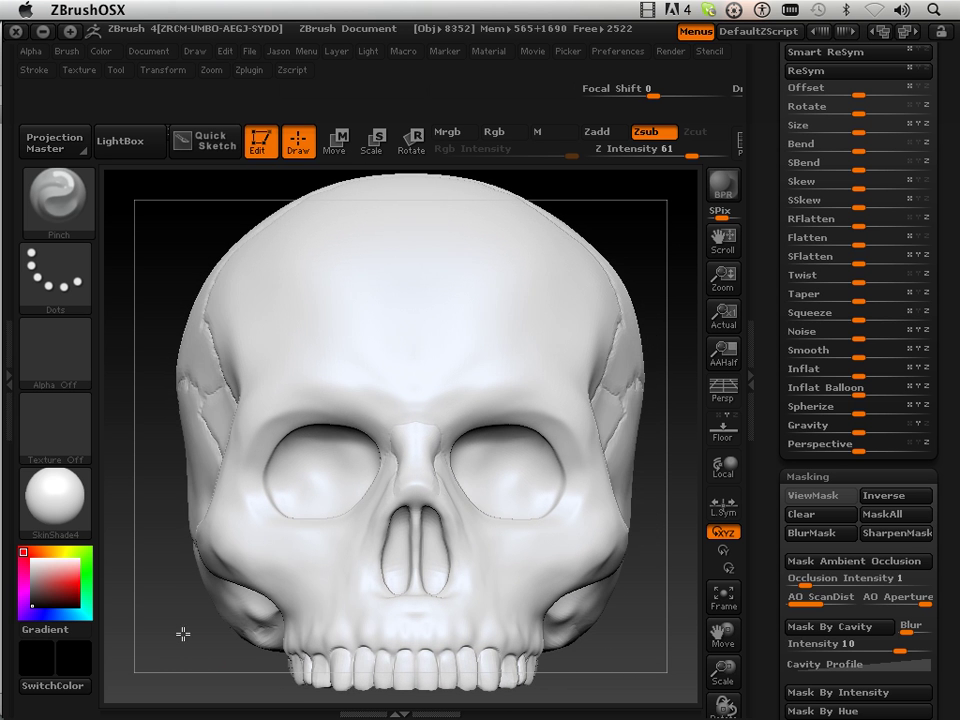
# Step: Drag the skull's SDiv slider from 7 down to 1 to show the low-poly base mesh
pyautogui.scroll(15, 777, 371)
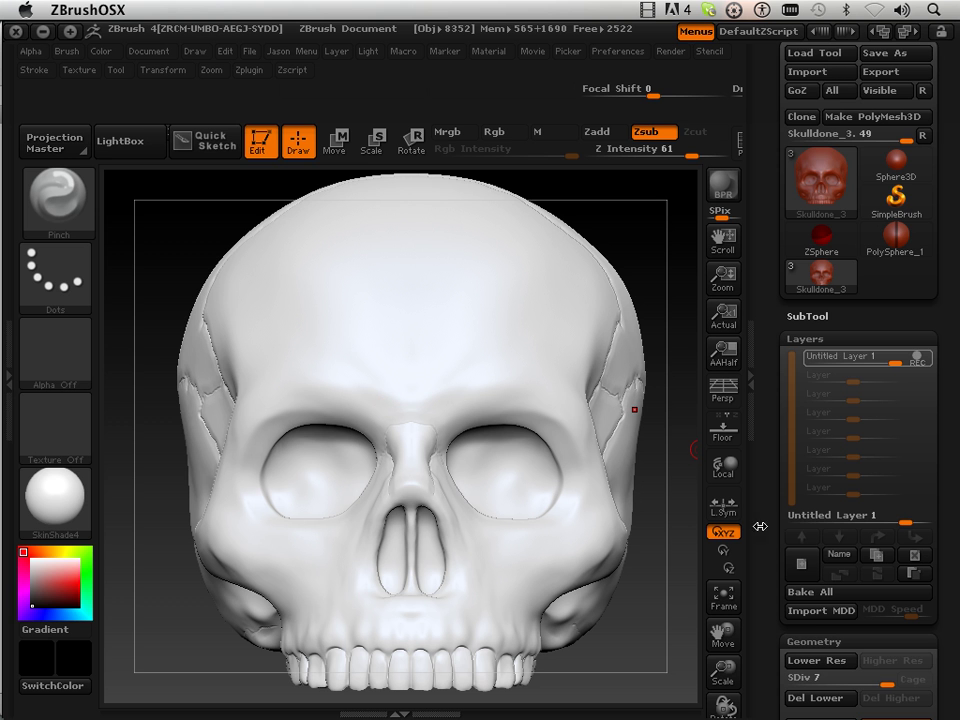
pyautogui.scroll(-3, 769, 443)
pyautogui.scroll(-2, 769, 443)
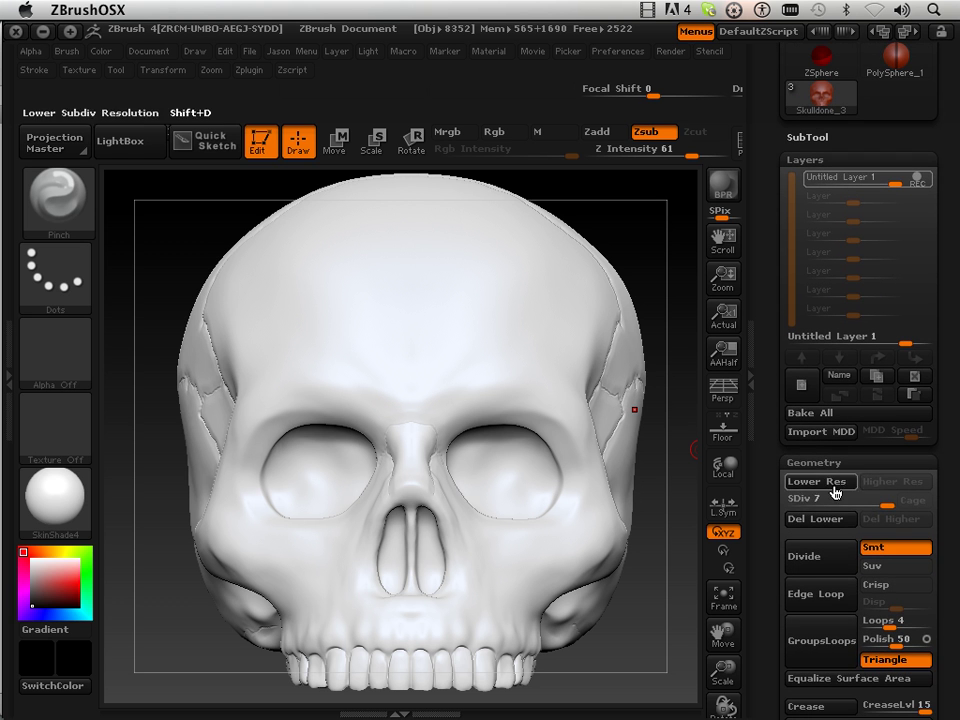
pyautogui.moveTo(850, 498); pyautogui.dragTo(790, 492)
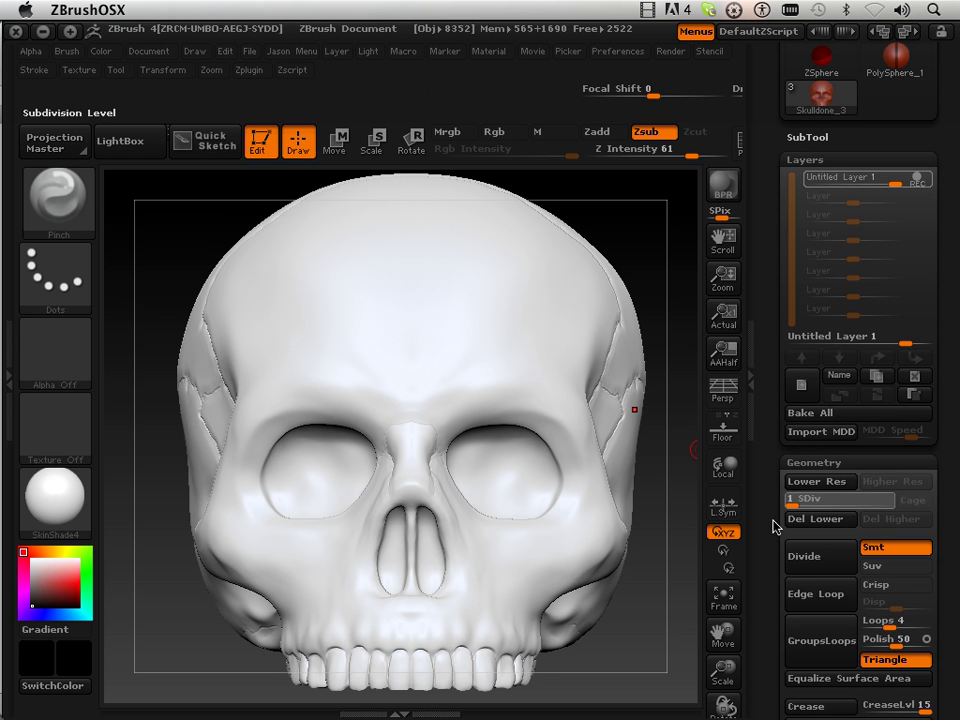
pyautogui.scroll(-10, 877, 297)
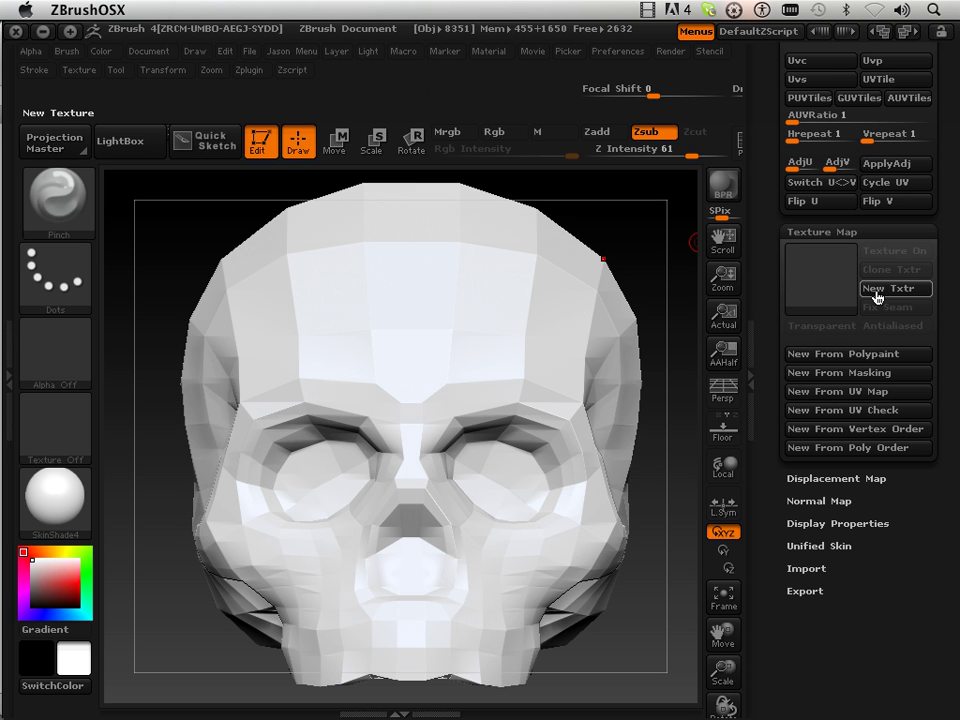
# Step: Create a new blank white texture for the skull and expand the Displacement Map subpalette
pyautogui.click(876, 289)
pyautogui.moveTo(783, 381); pyautogui.dragTo(786, 266)
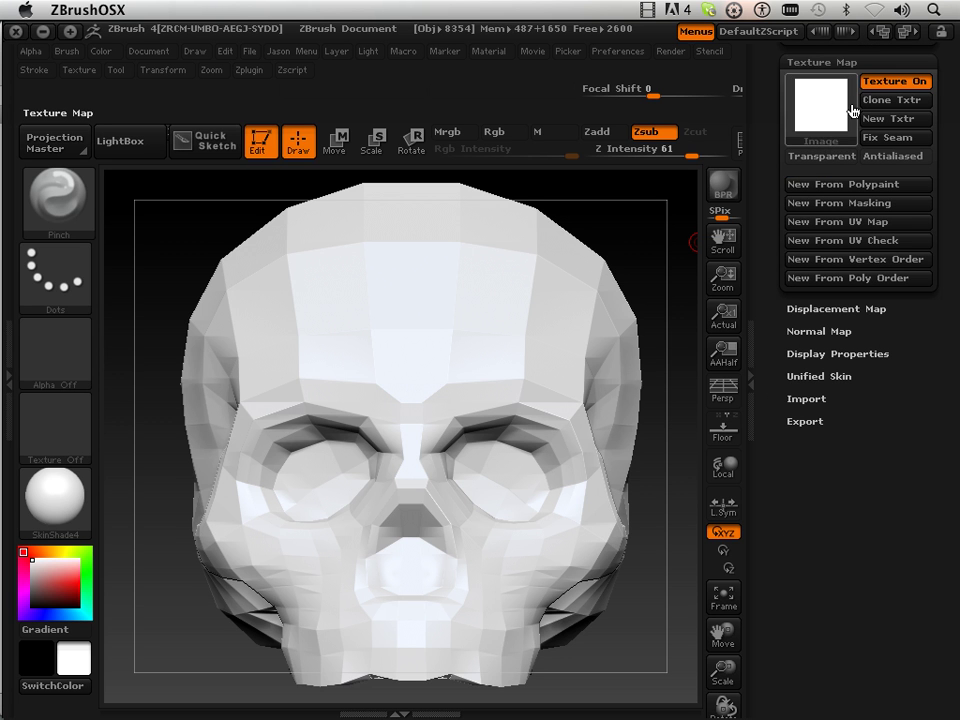
pyautogui.click(818, 311)
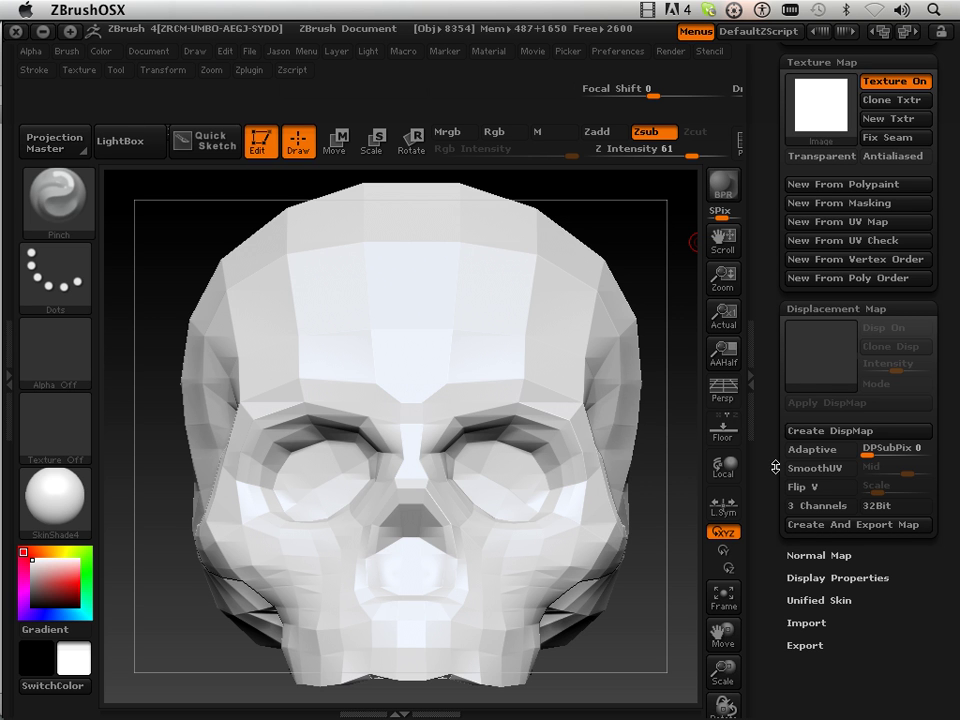
# Step: Create an adaptive displacement map from the high-res detail and raise its intensity to 0.1
pyautogui.scroll(-1, 790, 455)
pyautogui.click(808, 438)
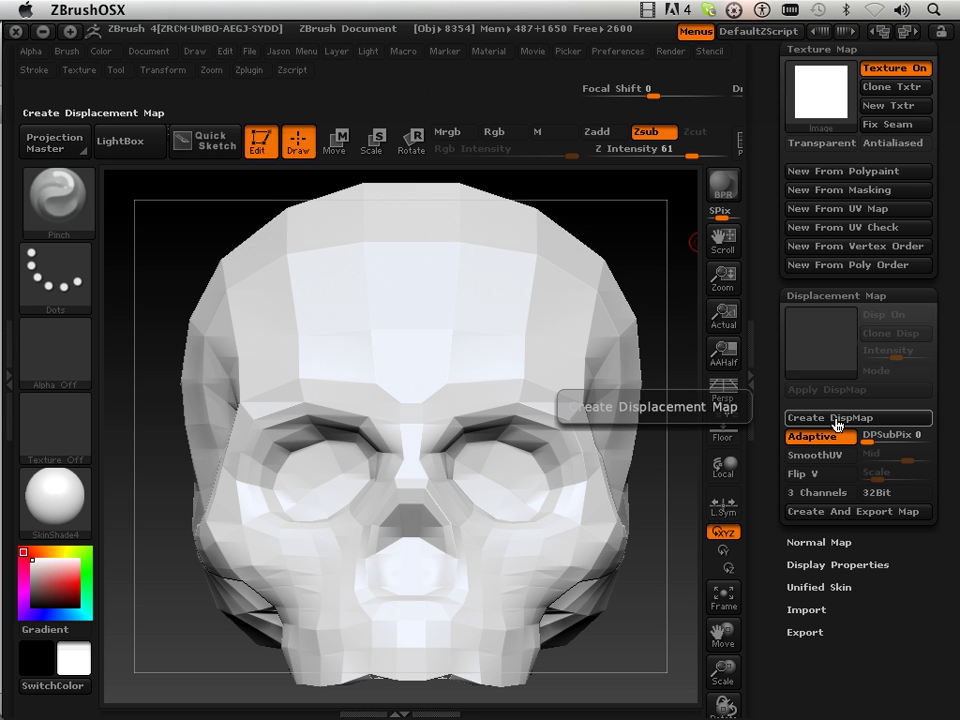
pyautogui.click(836, 420)
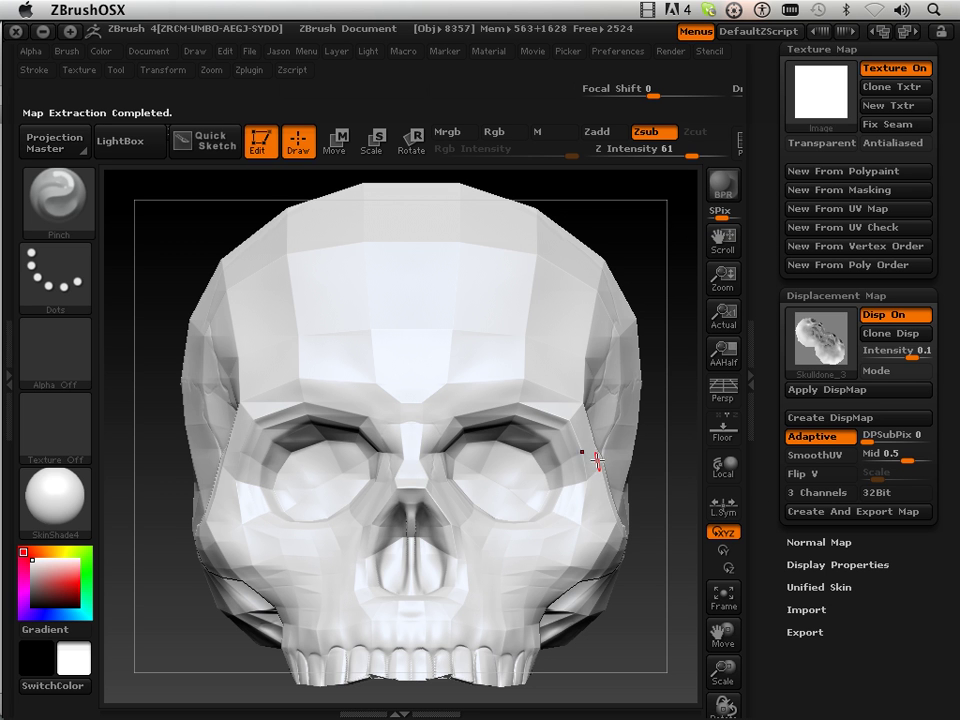
pyautogui.moveTo(830, 372)
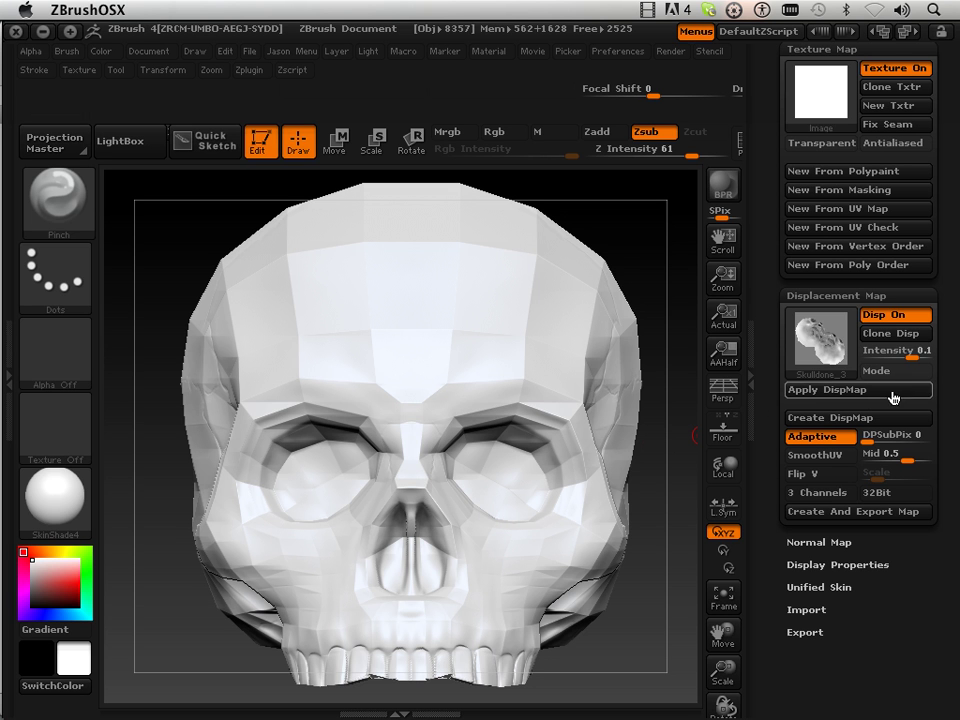
pyautogui.moveTo(902, 358); pyautogui.dragTo(912, 359)
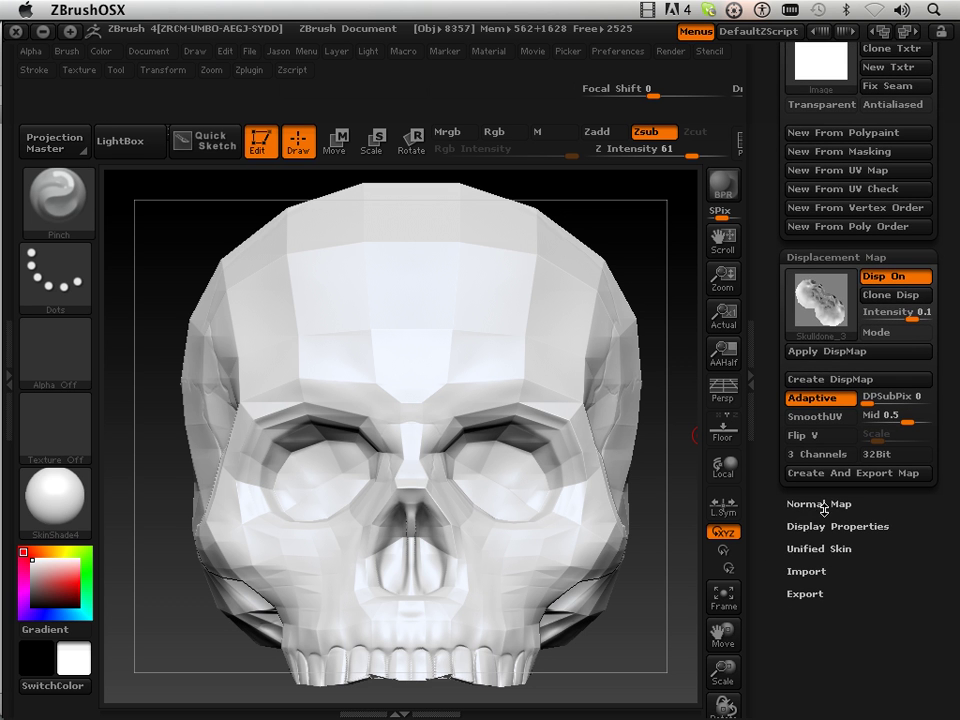
# Step: Generate an adaptive normal map for the skull with SmoothUV turned off
pyautogui.click(829, 512)
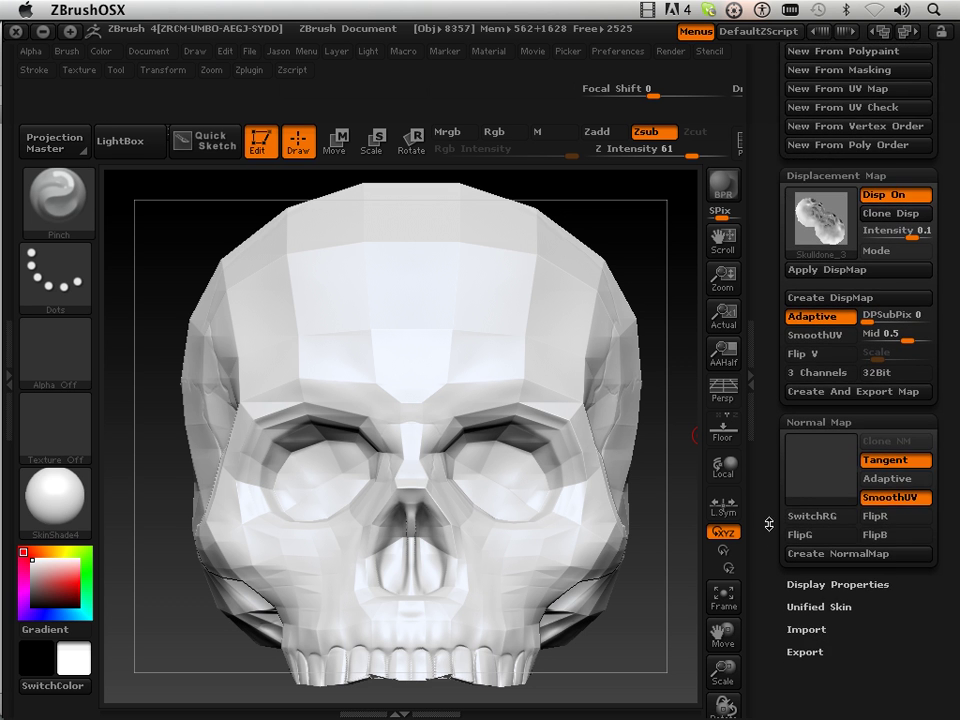
pyautogui.click(884, 496)
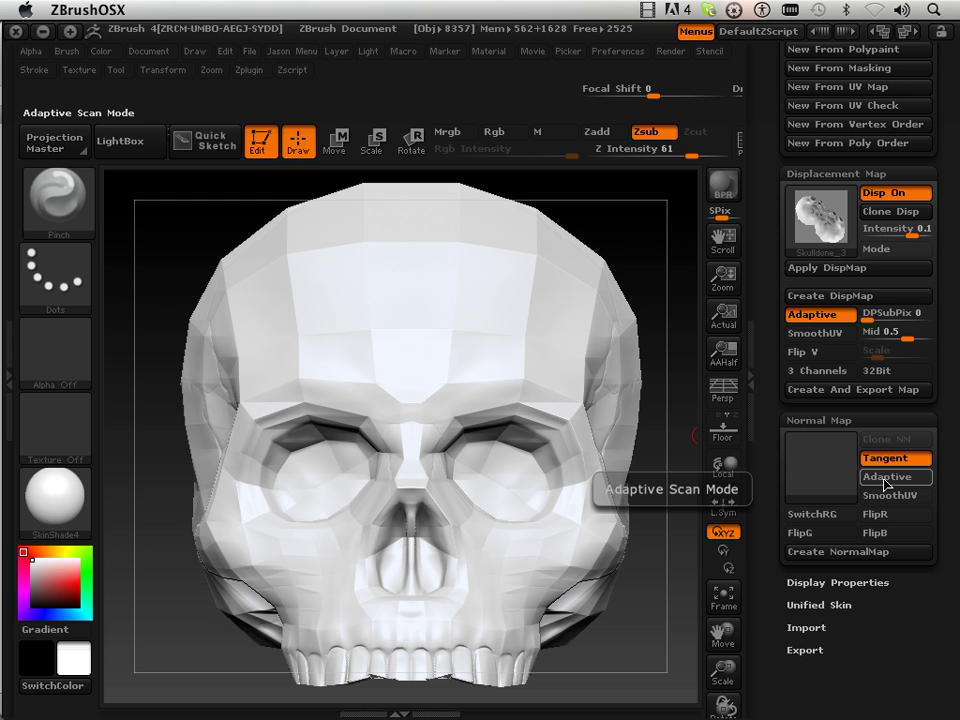
pyautogui.click(884, 478)
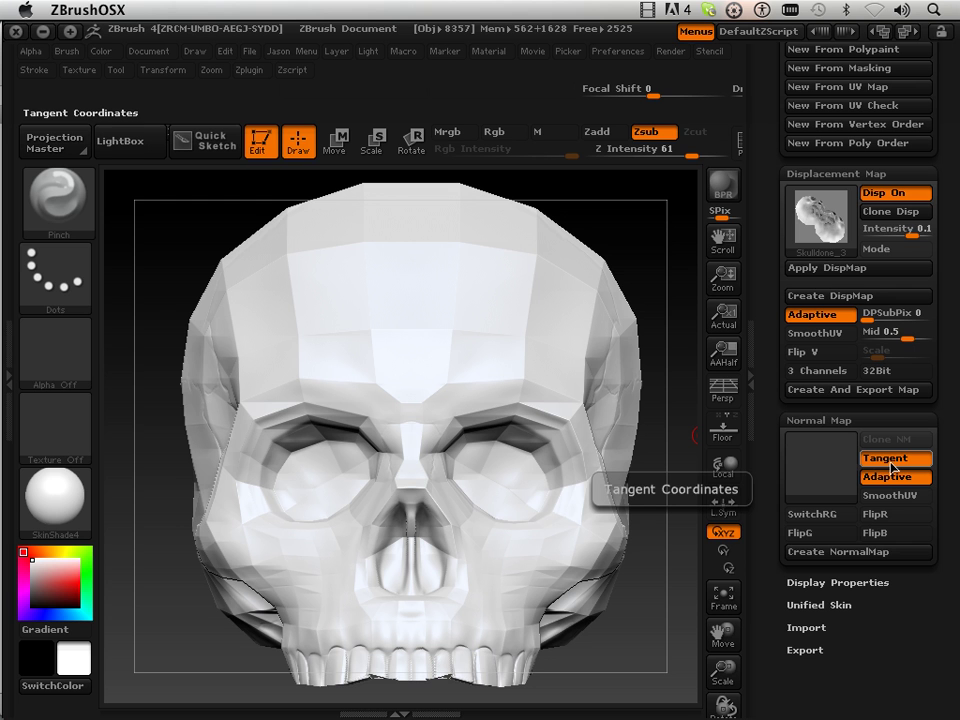
pyautogui.click(823, 556)
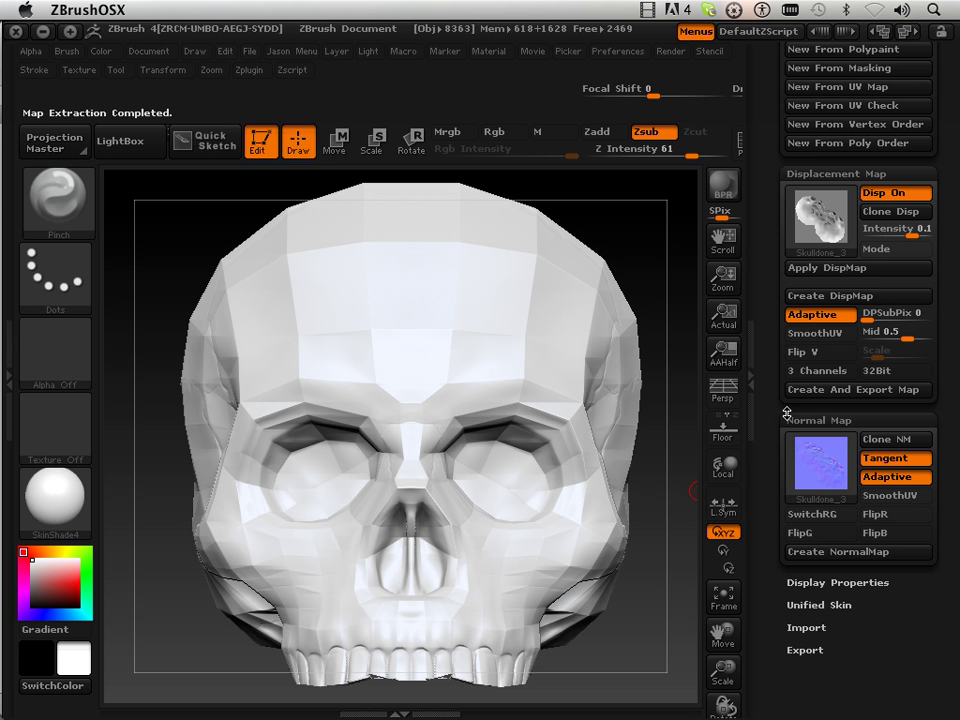
# Step: Send the low-res skull to Maya via GoZ from the top of the Tool palette, continuing past the notice
pyautogui.moveTo(778, 291); pyautogui.dragTo(778, 496)
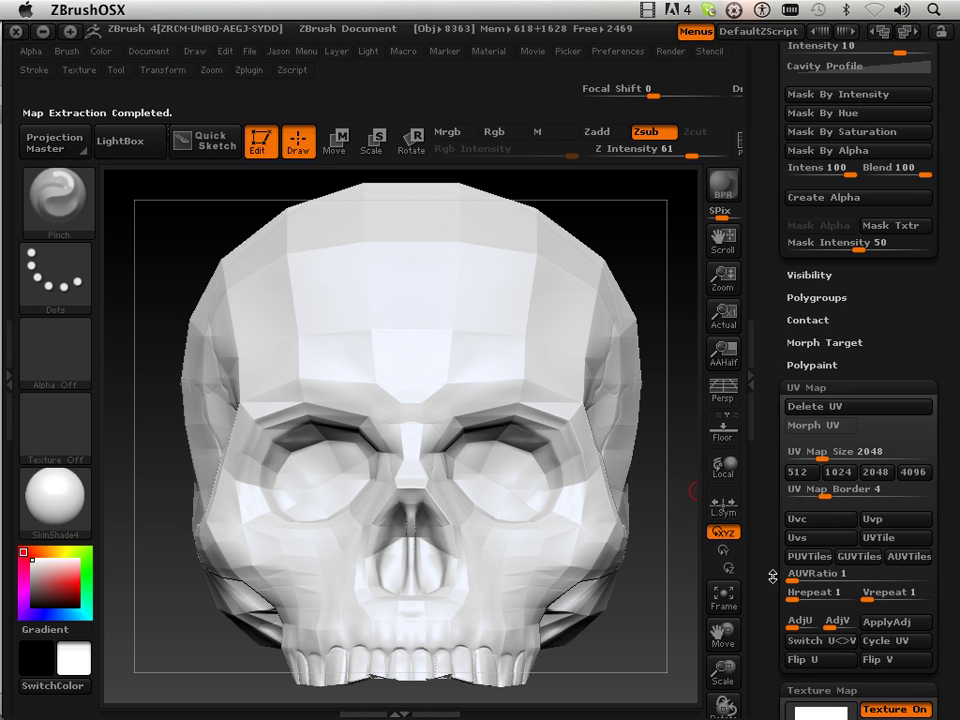
pyautogui.moveTo(773, 578); pyautogui.dragTo(766, 494)
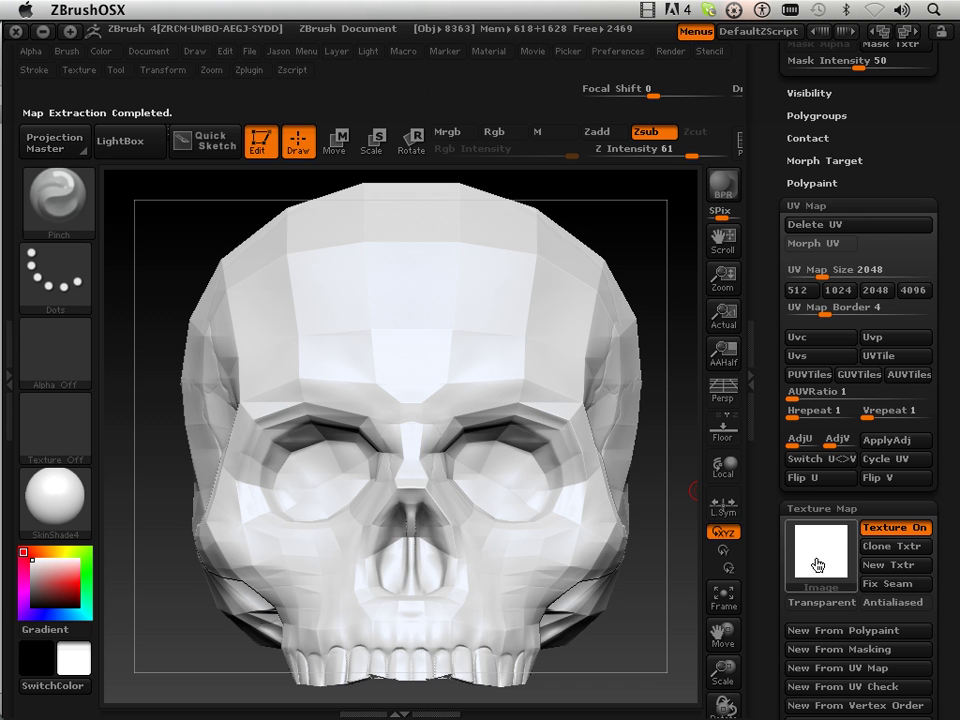
pyautogui.moveTo(762, 296); pyautogui.dragTo(798, 178)
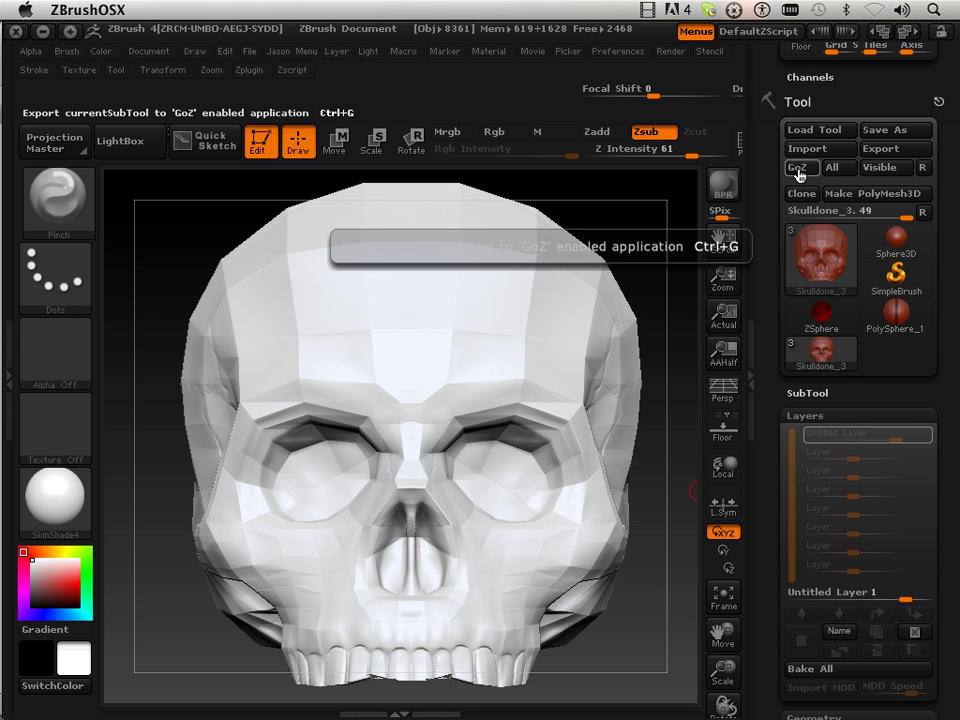
pyautogui.click(798, 176)
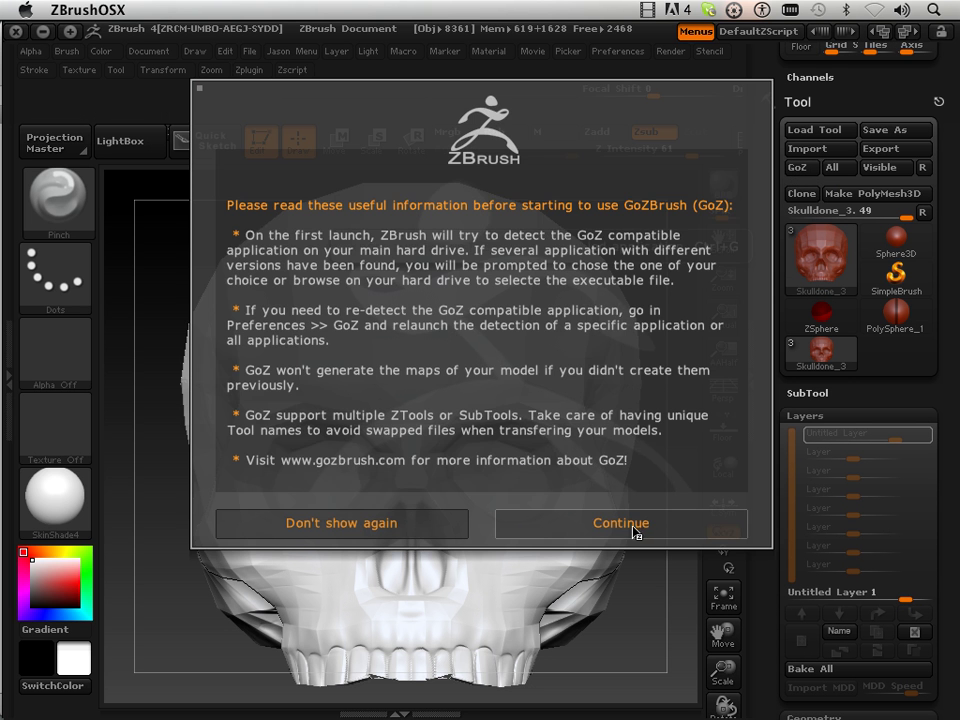
pyautogui.click(636, 538)
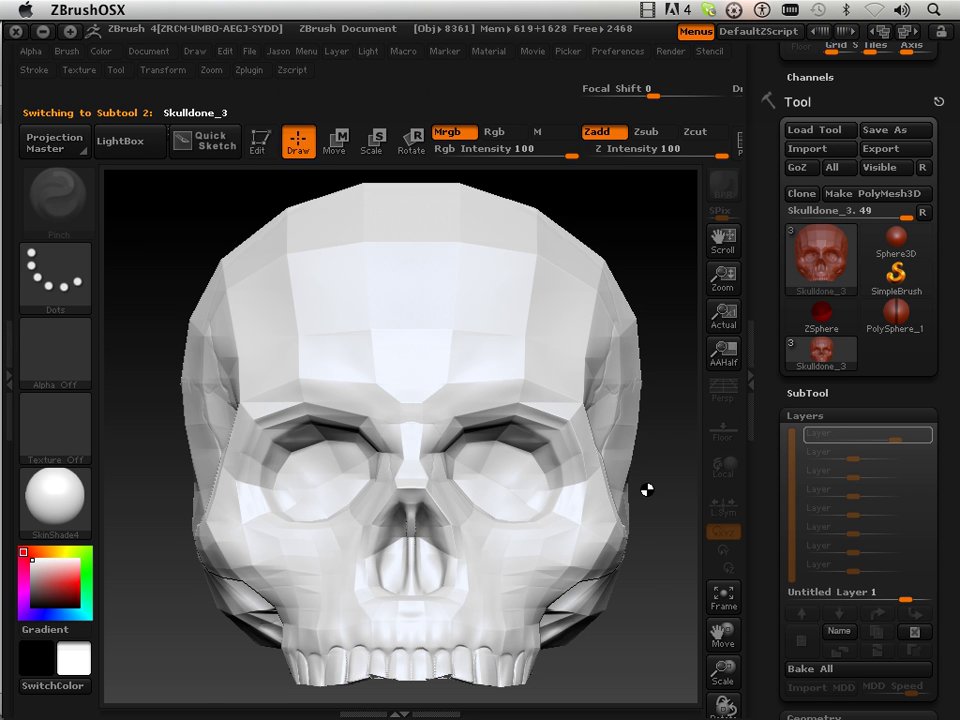
pyautogui.moveTo(227, 710)
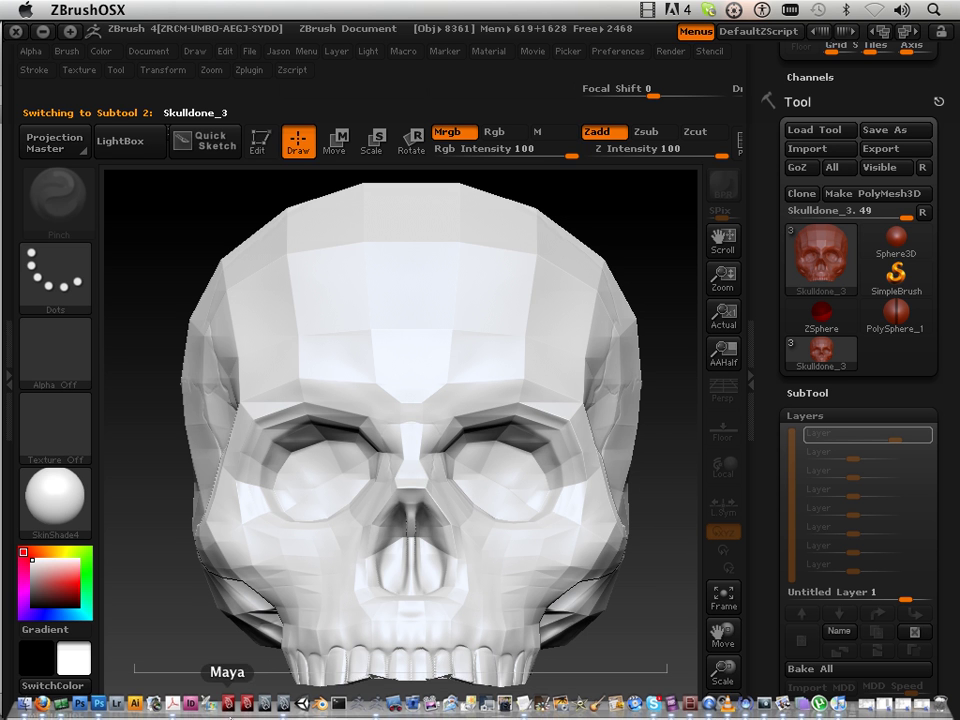
# Step: Bring Maya forward and minimize the Render View and Hypershade windows
pyautogui.click(289, 708)
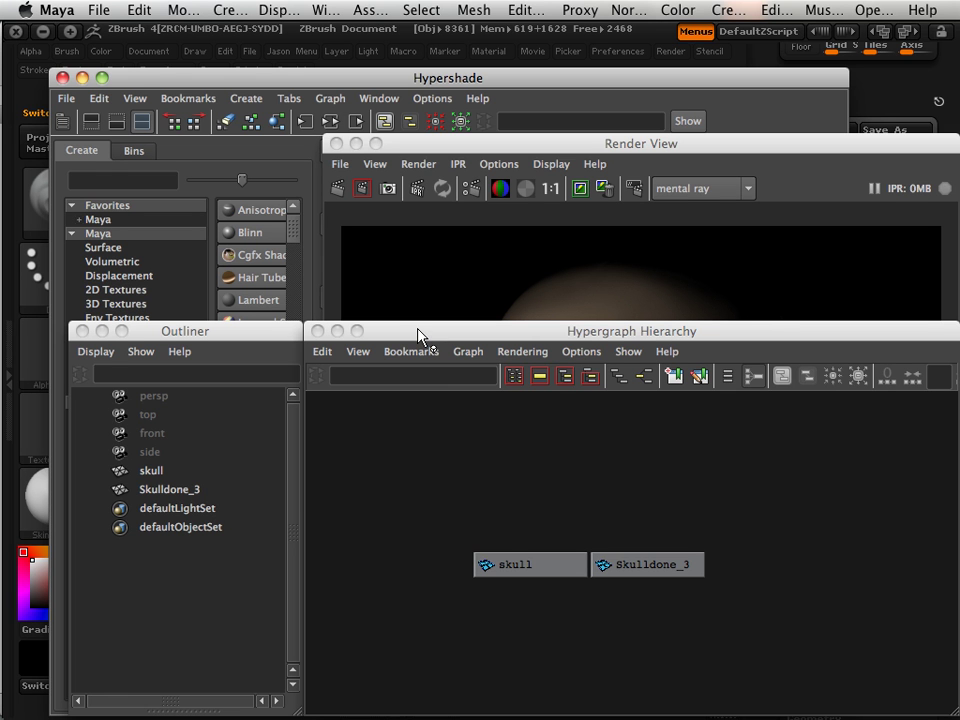
pyautogui.moveTo(420, 330); pyautogui.dragTo(392, 712)
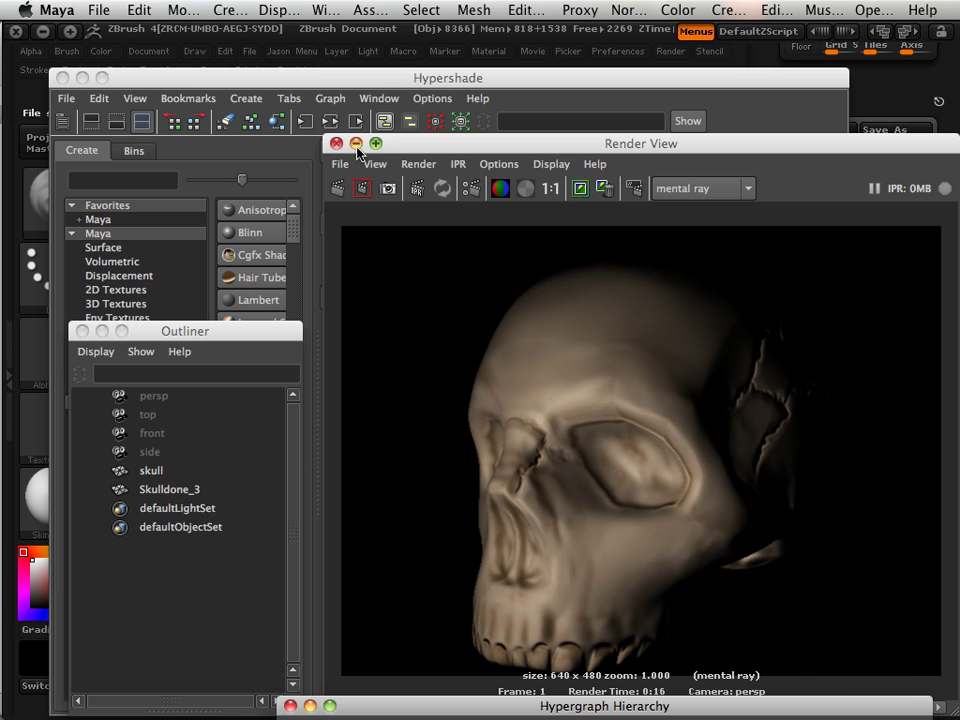
pyautogui.click(356, 143)
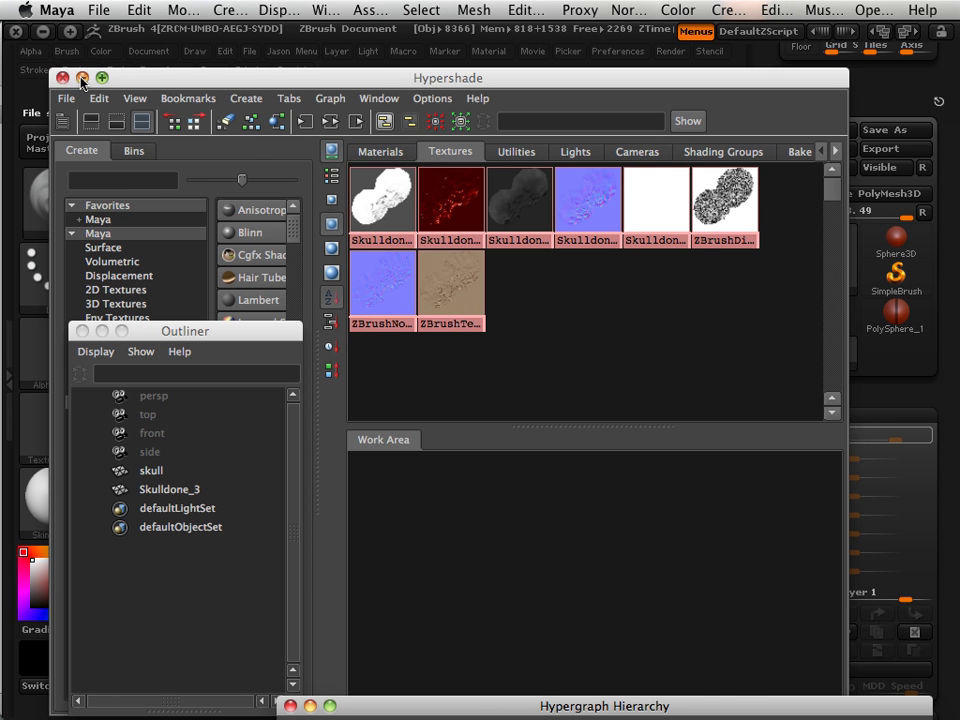
pyautogui.click(82, 78)
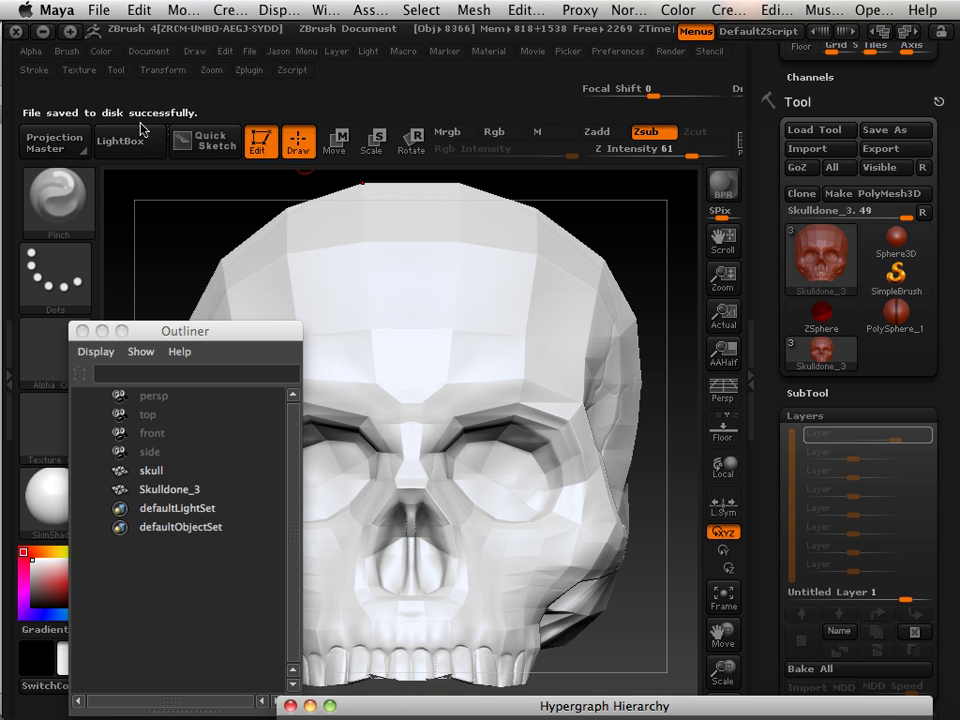
# Step: Start a new empty scene without saving changes to skull.mb
pyautogui.click(99, 10)
pyautogui.click(99, 10)
pyautogui.click(99, 10)
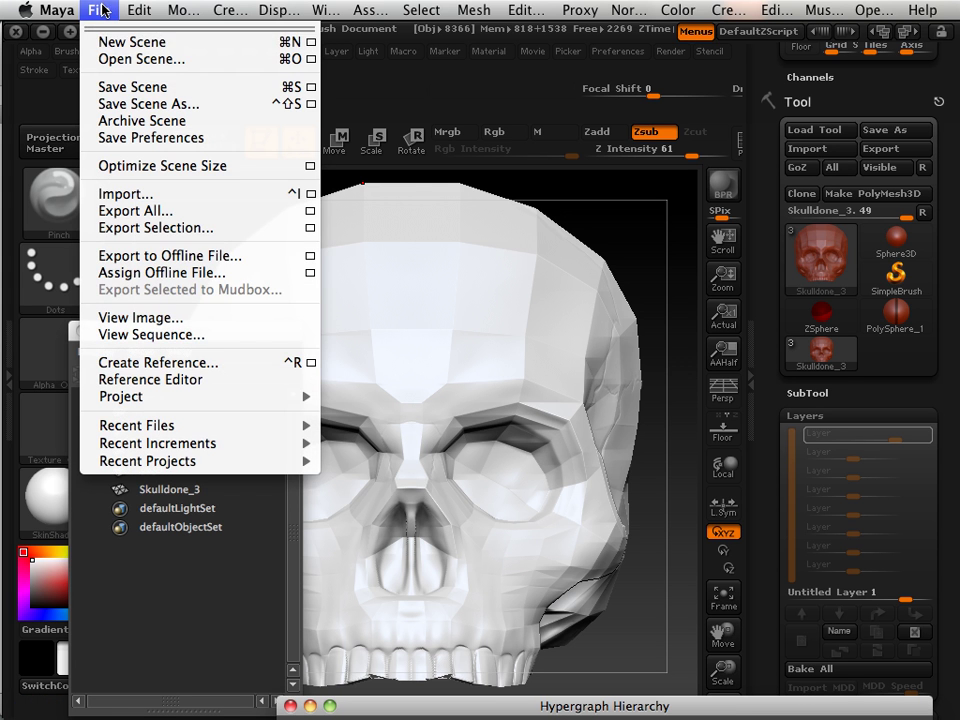
pyautogui.press('Escape')
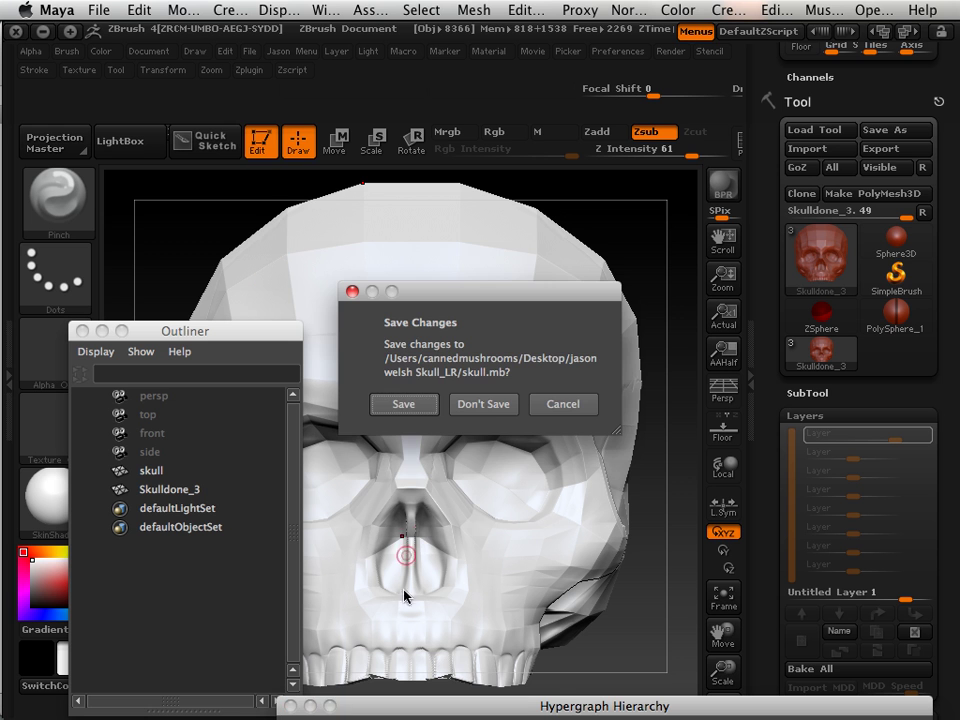
pyautogui.click(487, 405)
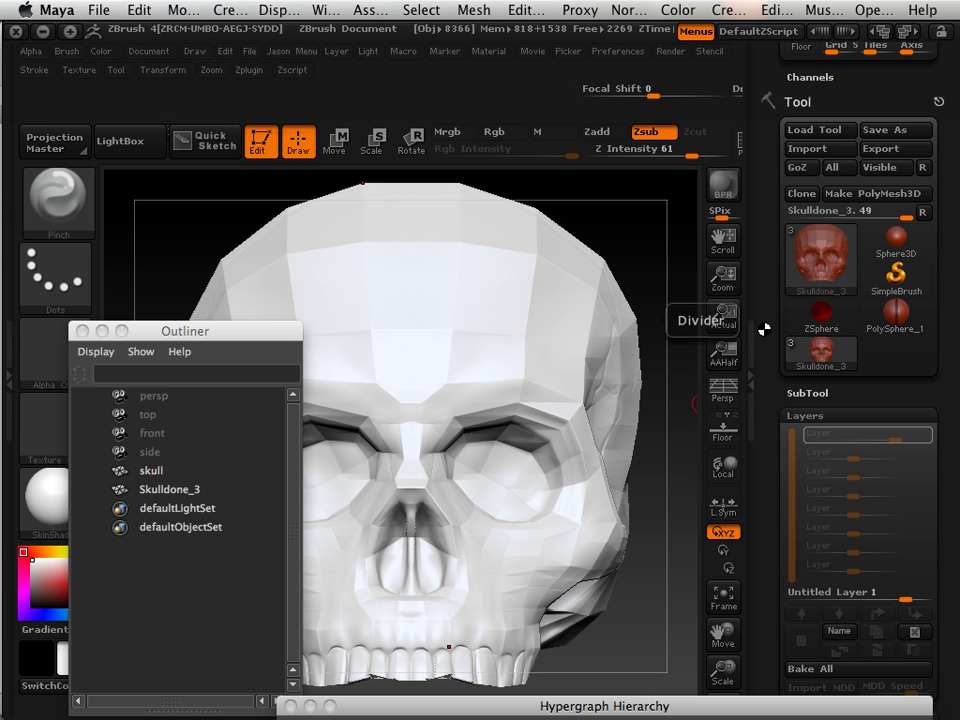
# Step: Send the skull via GoZ and check its imported materials and textures in Hypershade
pyautogui.click(789, 172)
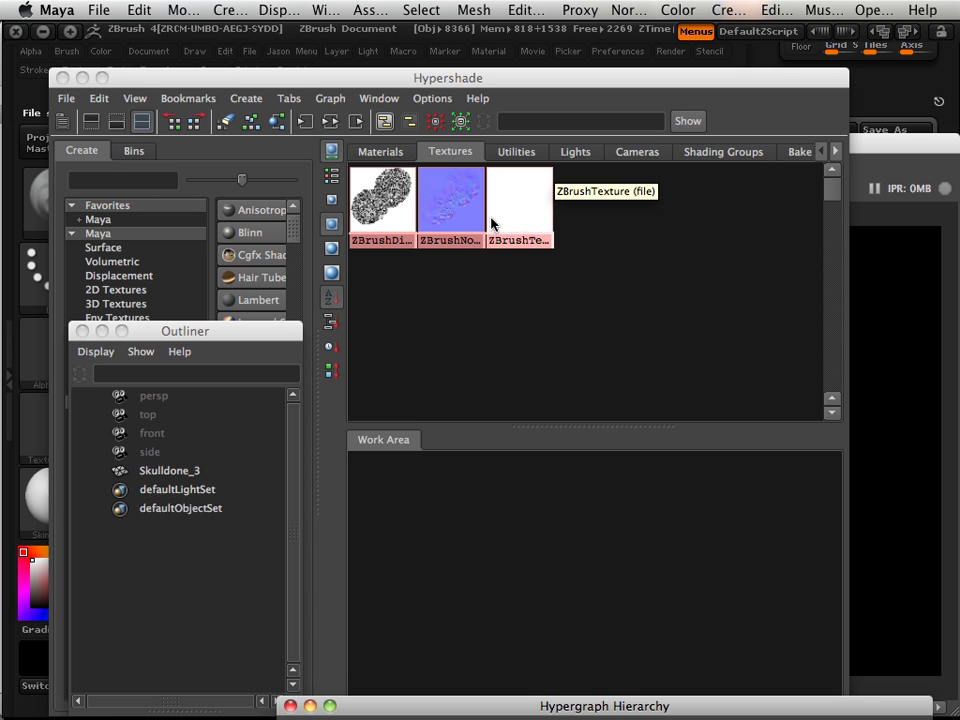
pyautogui.click(390, 166)
pyautogui.click(389, 158)
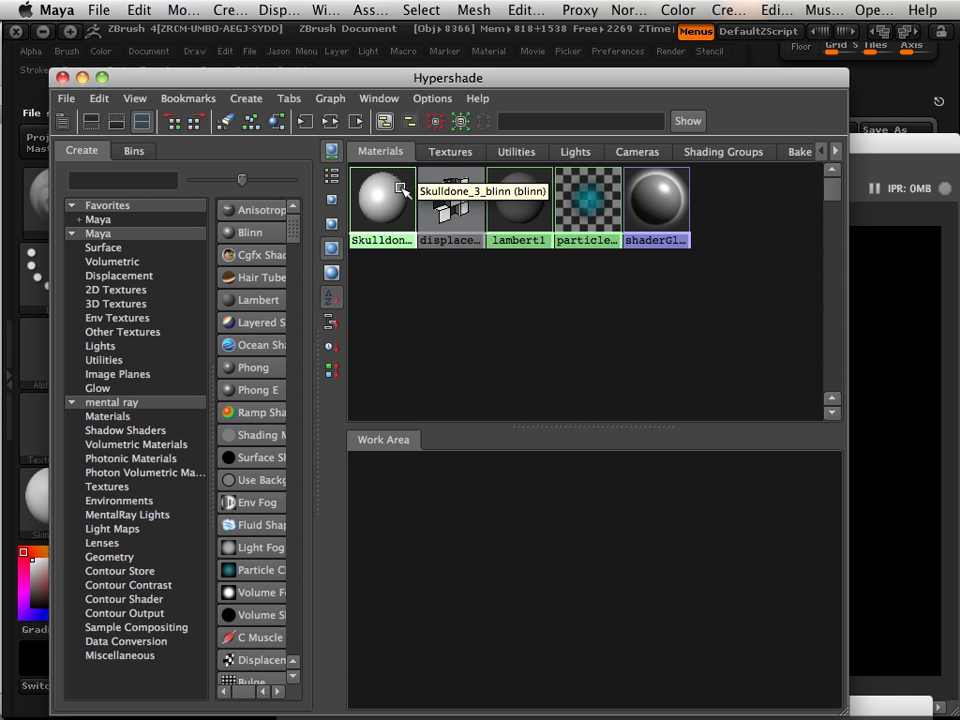
pyautogui.click(452, 155)
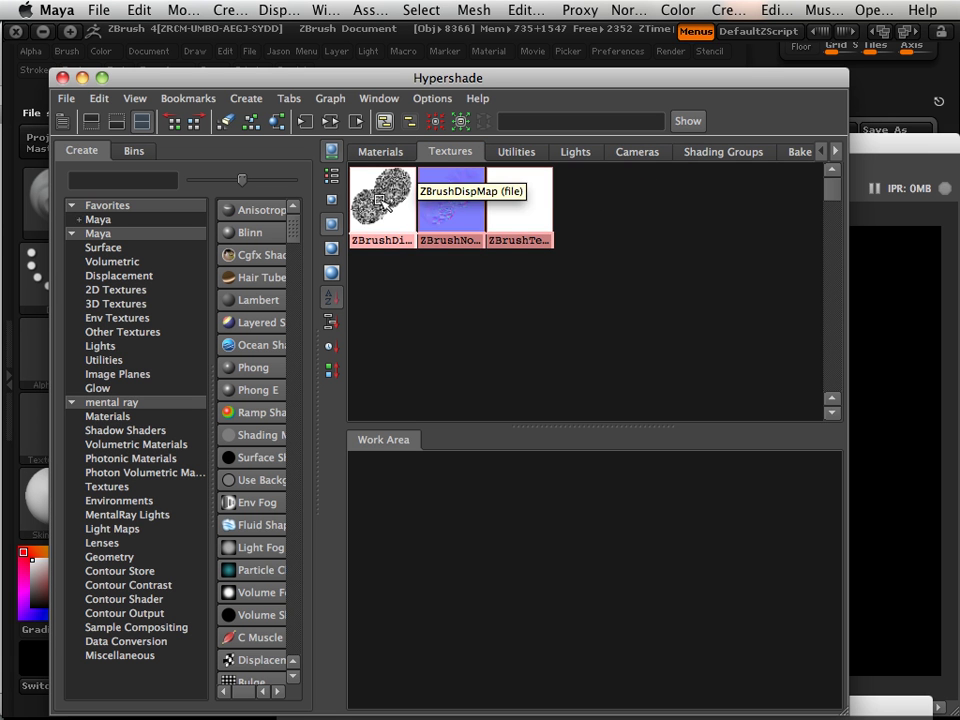
# Step: Close the old skull render and return to Maya's main scene view
pyautogui.moveTo(441, 79); pyautogui.dragTo(748, 516)
pyautogui.click(495, 327)
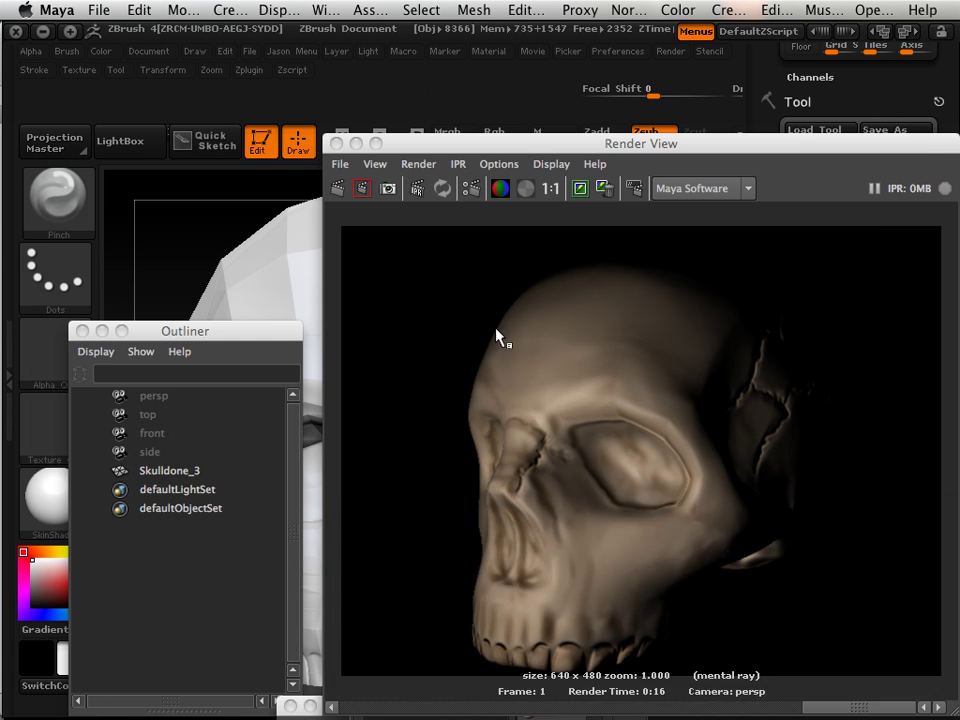
pyautogui.click(348, 143)
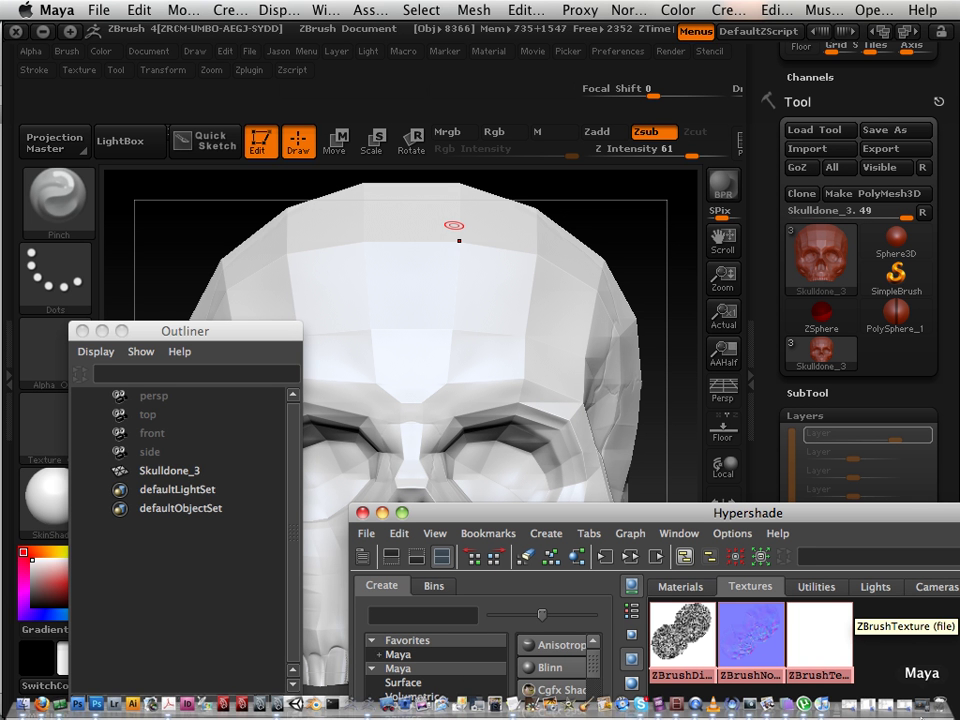
pyautogui.click(928, 710)
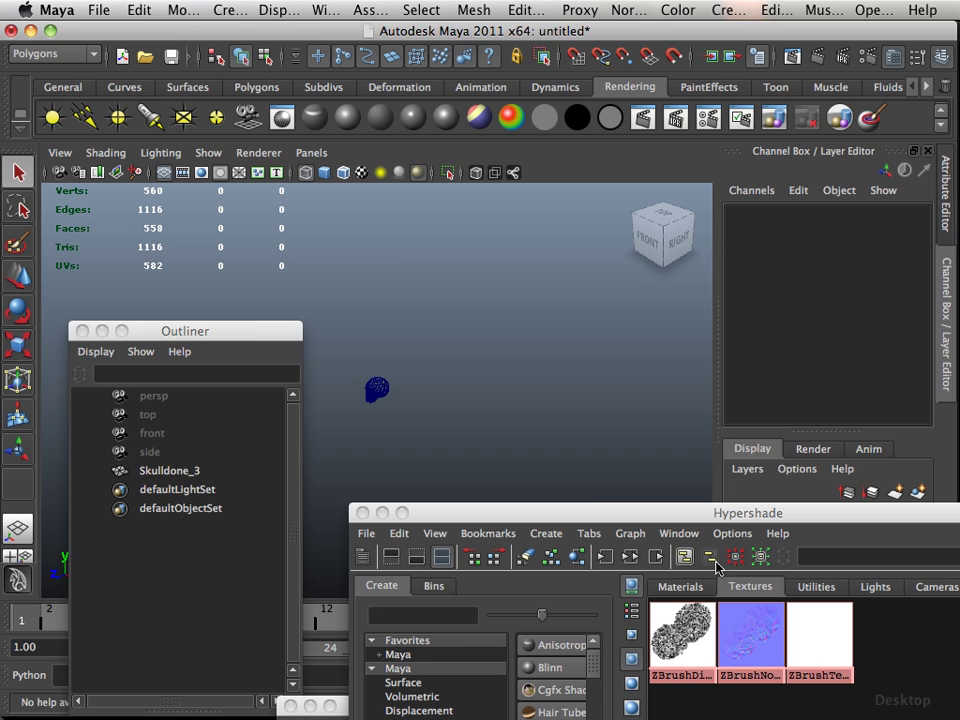
pyautogui.moveTo(257, 336); pyautogui.dragTo(346, 657)
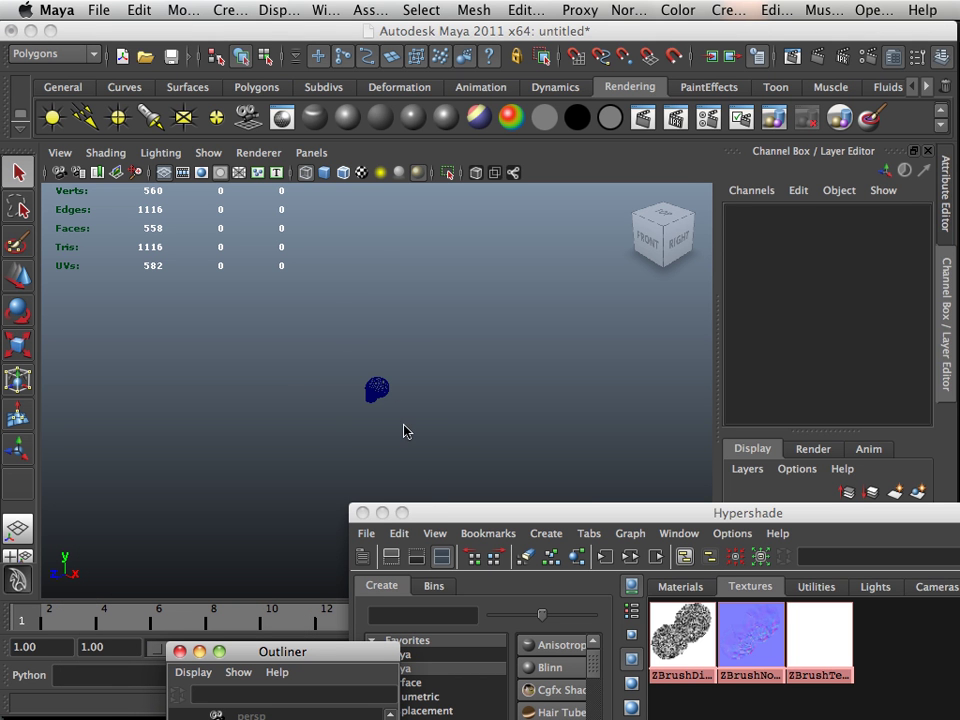
# Step: Turn on high-quality viewport shading, frame the skull, and orbit to its front and right side
pyautogui.press('5')
pyautogui.press('a')
pyautogui.keyDown('alt'); pyautogui.moveTo(307, 432); pyautogui.dragTo(335, 425); pyautogui.keyUp('alt')
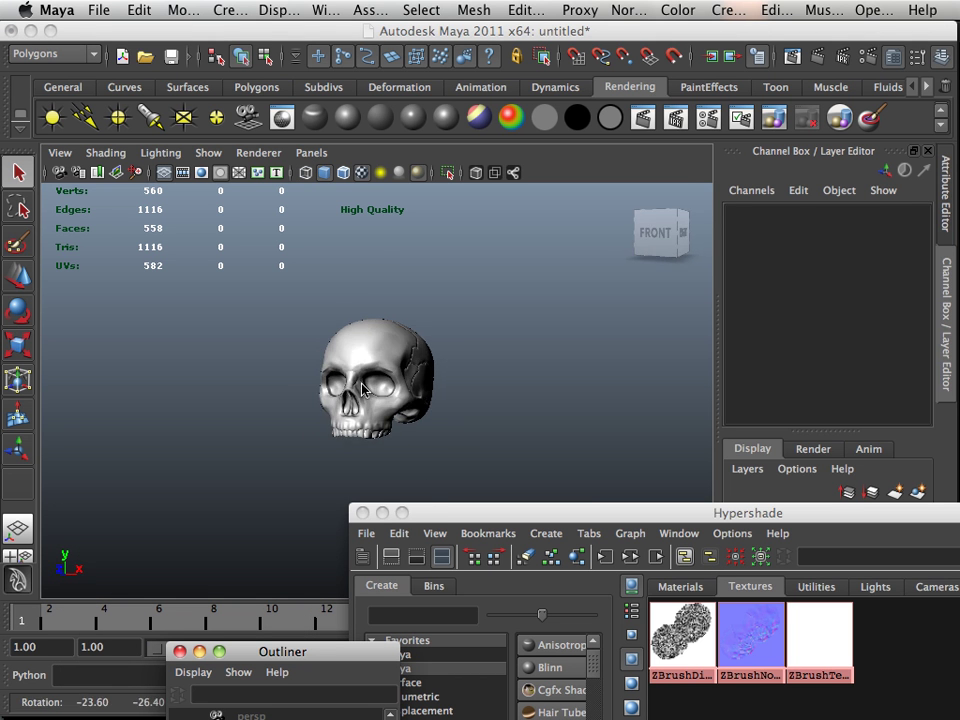
pyautogui.keyDown('alt'); pyautogui.moveTo(335, 425); pyautogui.dragTo(380, 400, button='right'); pyautogui.keyUp('alt')
pyautogui.keyDown('alt'); pyautogui.moveTo(380, 400); pyautogui.dragTo(385, 395); pyautogui.keyUp('alt')
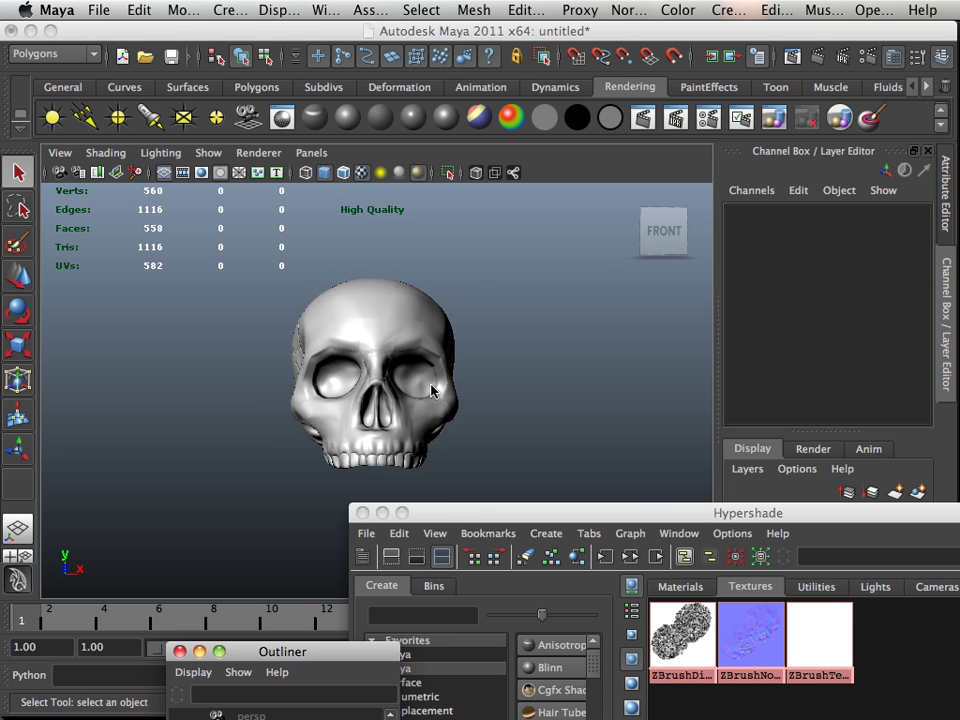
pyautogui.keyDown('alt'); pyautogui.moveTo(435, 388); pyautogui.dragTo(551, 441, button='right'); pyautogui.keyUp('alt')
pyautogui.keyDown('alt'); pyautogui.moveTo(551, 441); pyautogui.dragTo(283, 394); pyautogui.keyUp('alt')
pyautogui.keyDown('alt'); pyautogui.moveTo(320, 393); pyautogui.dragTo(386, 407, button='right'); pyautogui.keyUp('alt')
pyautogui.keyDown('alt'); pyautogui.moveTo(386, 407); pyautogui.dragTo(373, 365); pyautogui.keyUp('alt')
pyautogui.keyDown('alt'); pyautogui.moveTo(373, 365); pyautogui.dragTo(407, 386, button='right'); pyautogui.keyUp('alt')
# Step: Orbit around the skull through front-left, front-right, straight-front and side views
pyautogui.keyDown('alt'); pyautogui.moveTo(407, 386); pyautogui.dragTo(492, 352); pyautogui.keyUp('alt')
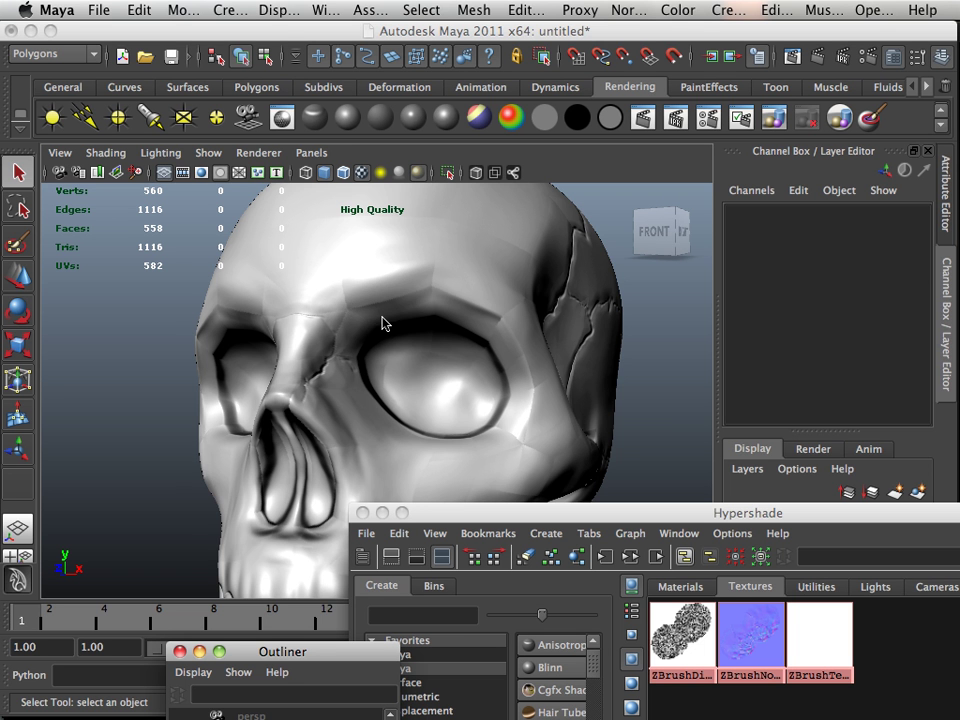
pyautogui.keyDown('alt'); pyautogui.moveTo(384, 324); pyautogui.dragTo(318, 343); pyautogui.keyUp('alt')
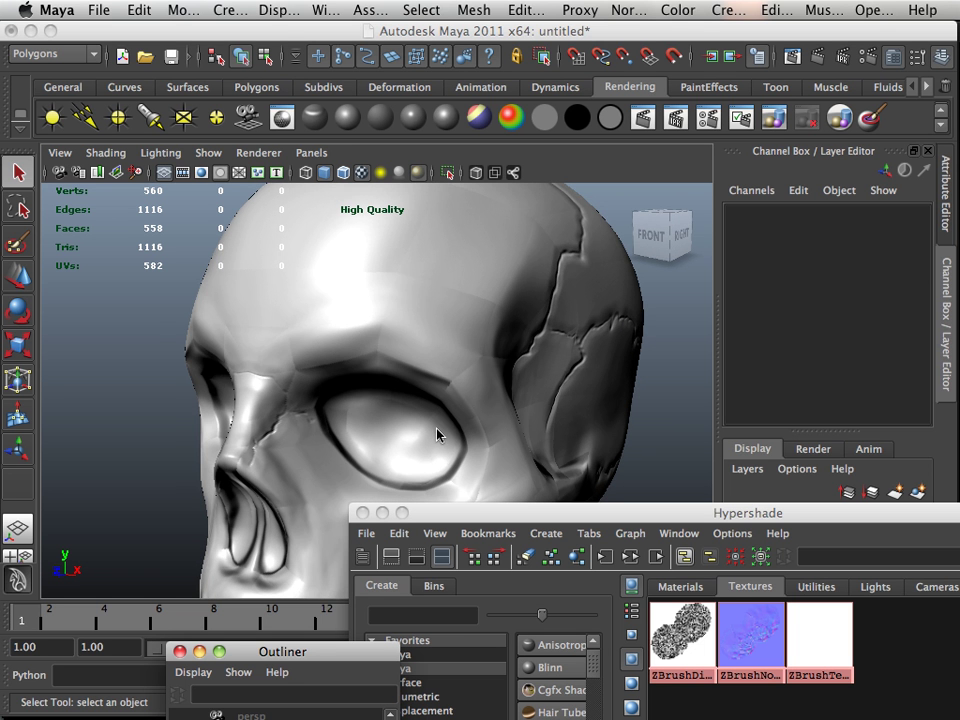
pyautogui.keyDown('alt'); pyautogui.moveTo(436, 433); pyautogui.dragTo(446, 422, button='middle'); pyautogui.keyUp('alt')
pyautogui.keyDown('alt'); pyautogui.moveTo(446, 422); pyautogui.dragTo(611, 399); pyautogui.keyUp('alt')
pyautogui.keyDown('alt'); pyautogui.moveTo(611, 399); pyautogui.dragTo(429, 386, button='right'); pyautogui.keyUp('alt')
pyautogui.keyDown('alt'); pyautogui.moveTo(429, 386); pyautogui.dragTo(430, 345); pyautogui.keyUp('alt')
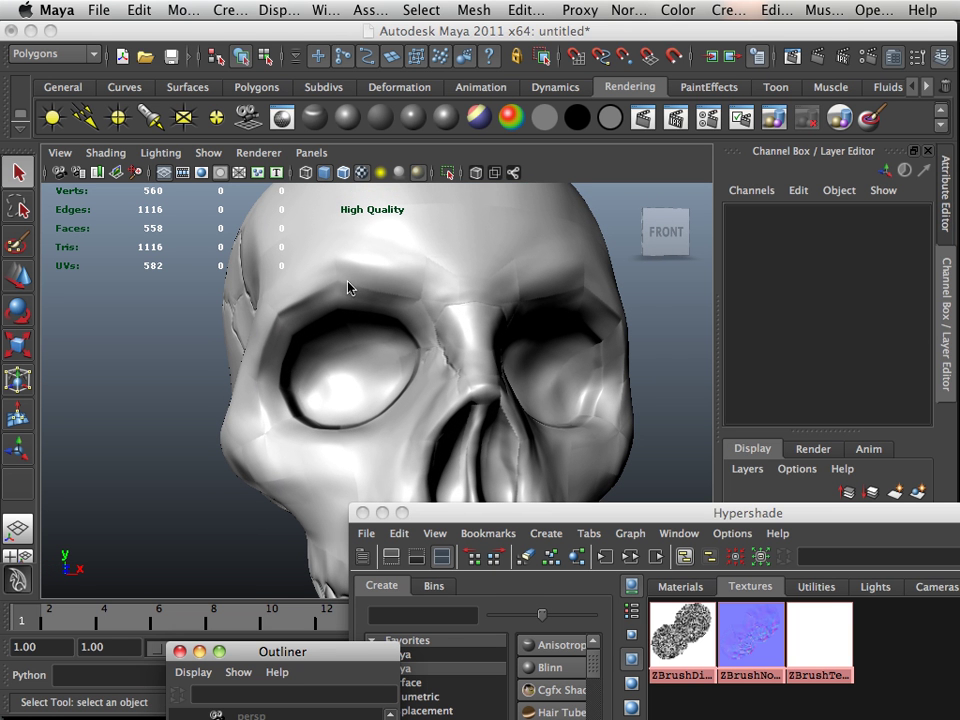
pyautogui.keyDown('alt'); pyautogui.moveTo(409, 300); pyautogui.dragTo(346, 315); pyautogui.keyUp('alt')
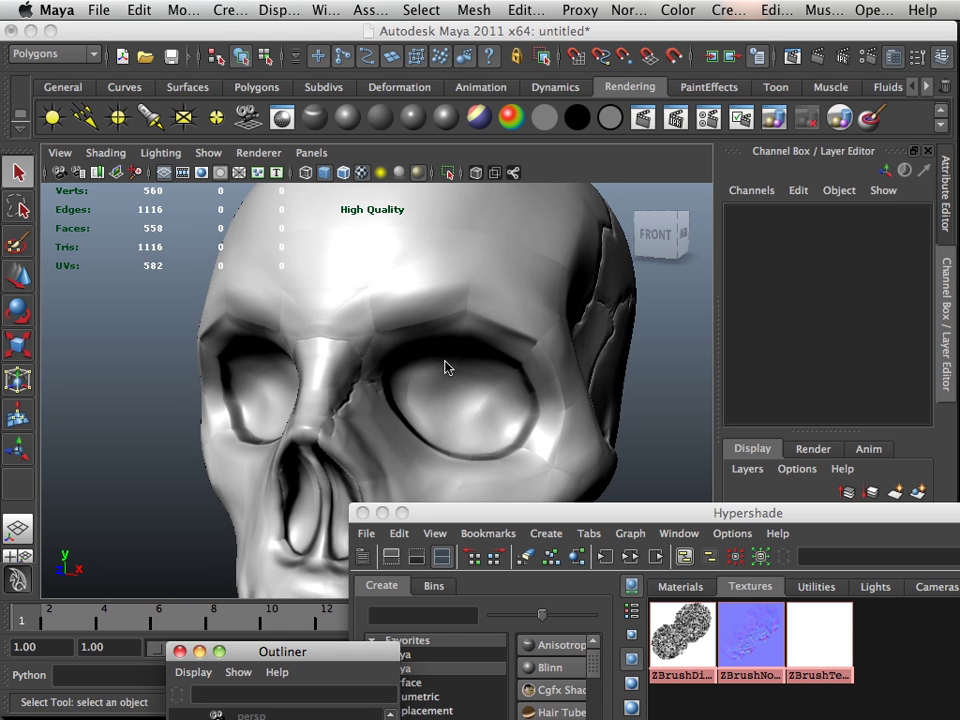
pyautogui.keyDown('alt'); pyautogui.moveTo(446, 366); pyautogui.dragTo(523, 401, button='right'); pyautogui.keyUp('alt')
pyautogui.keyDown('alt'); pyautogui.moveTo(523, 401); pyautogui.dragTo(405, 385); pyautogui.keyUp('alt')
pyautogui.moveTo(405, 385)
pyautogui.keyDown('alt'); pyautogui.mouseDown(button='right')
pyautogui.moveTo(388, 369)
pyautogui.moveTo(403, 381)
pyautogui.mouseUp(button='right'); pyautogui.keyUp('alt')
# Step: Zoom in on the cranial seams, inspect the underside, then pull back and select the skull
pyautogui.keyDown('alt'); pyautogui.moveTo(403, 381); pyautogui.dragTo(352, 381); pyautogui.keyUp('alt')
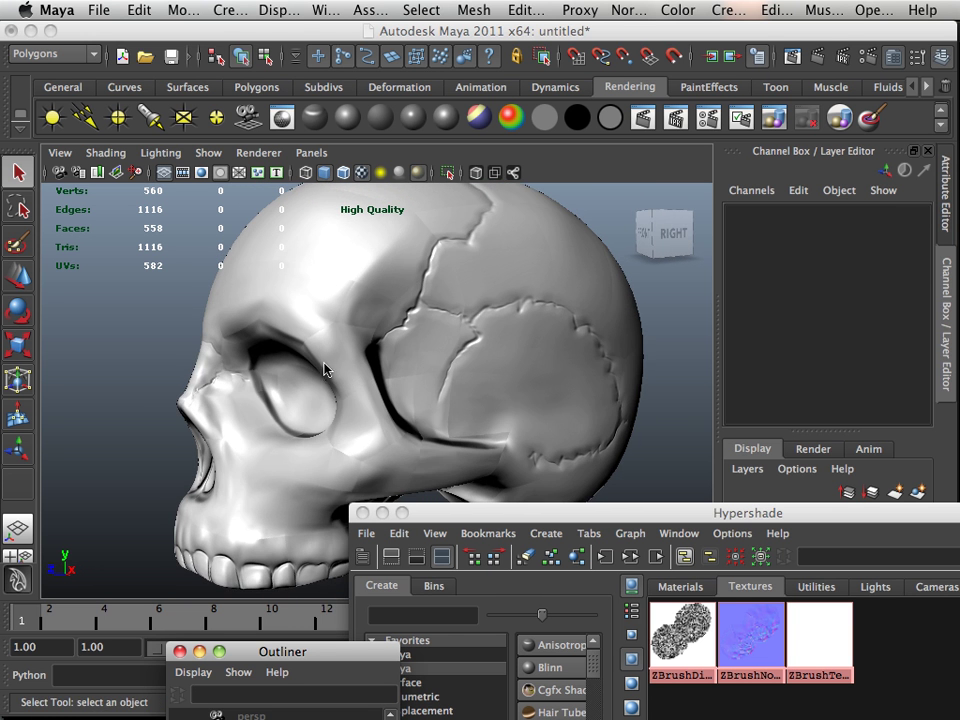
pyautogui.keyDown('alt'); pyautogui.moveTo(324, 369); pyautogui.dragTo(386, 392, button='right'); pyautogui.keyUp('alt')
pyautogui.keyDown('alt'); pyautogui.moveTo(386, 392); pyautogui.dragTo(332, 378); pyautogui.keyUp('alt')
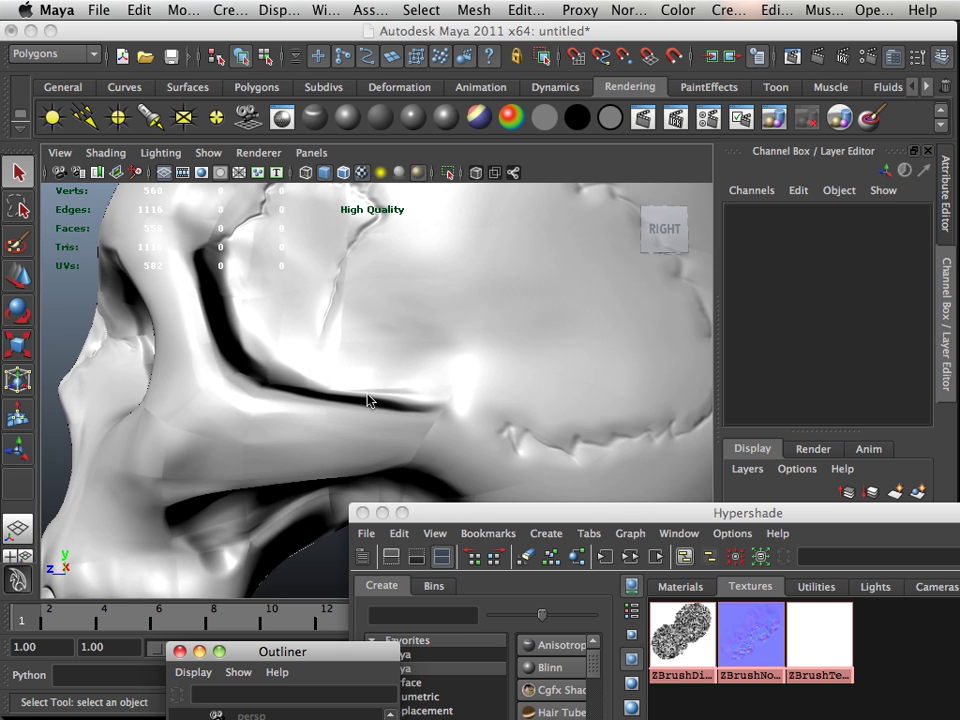
pyautogui.keyDown('alt'); pyautogui.moveTo(403, 463); pyautogui.dragTo(332, 435, button='right'); pyautogui.keyUp('alt')
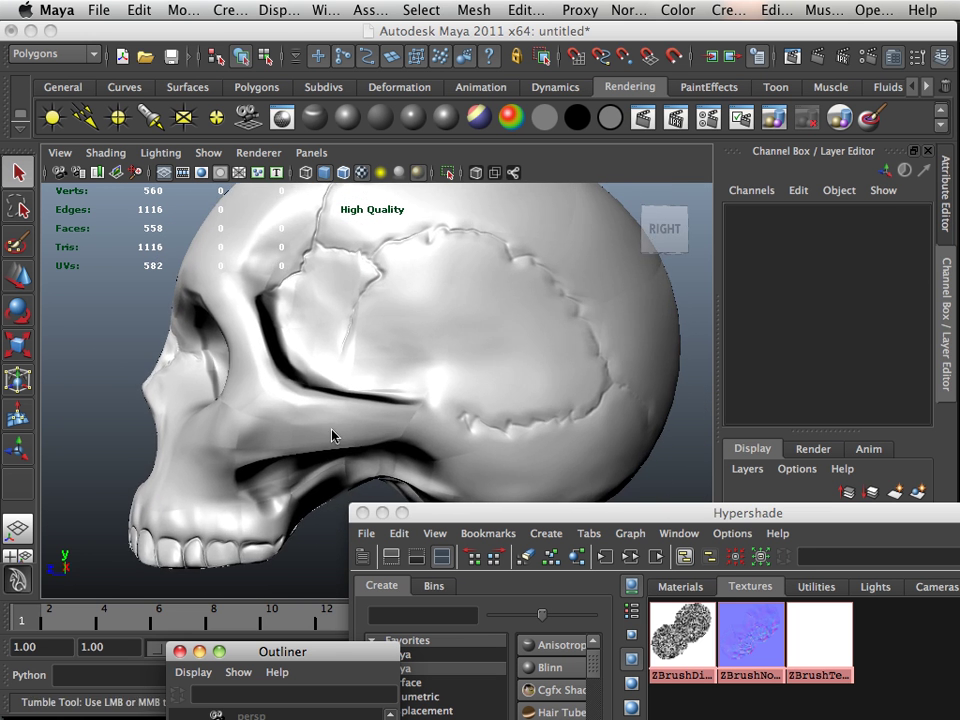
pyautogui.keyDown('alt'); pyautogui.moveTo(332, 435); pyautogui.dragTo(517, 414); pyautogui.keyUp('alt')
pyautogui.keyDown('alt'); pyautogui.moveTo(517, 414); pyautogui.dragTo(281, 313, button='right'); pyautogui.keyUp('alt')
pyautogui.keyDown('alt'); pyautogui.moveTo(281, 313); pyautogui.dragTo(300, 356); pyautogui.keyUp('alt')
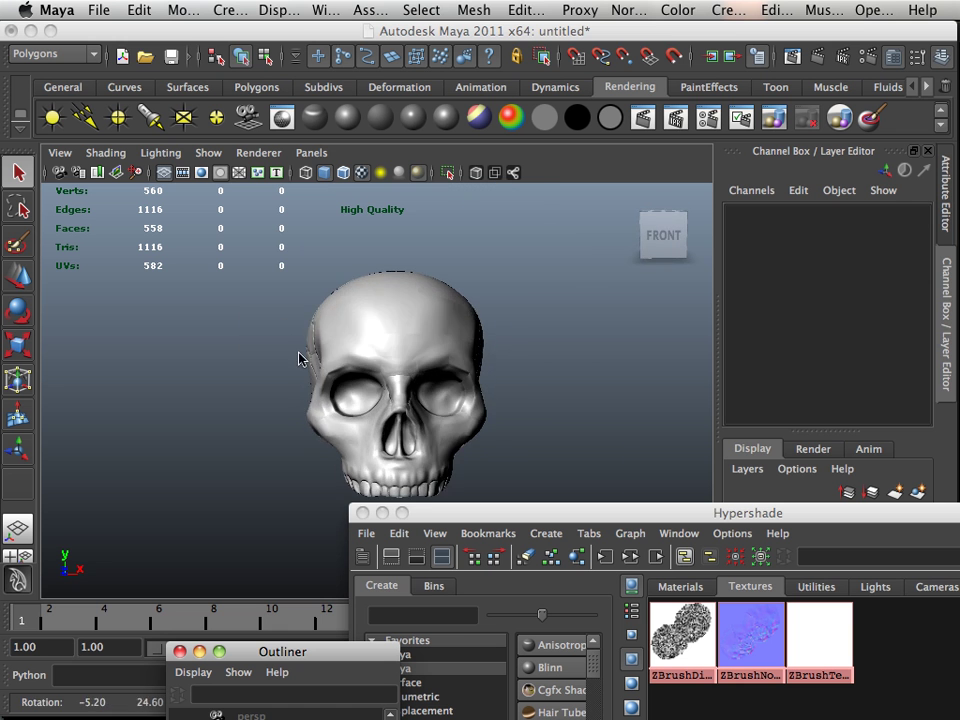
pyautogui.keyDown('alt'); pyautogui.moveTo(300, 356); pyautogui.dragTo(342, 378, button='right'); pyautogui.keyUp('alt')
pyautogui.keyDown('alt'); pyautogui.moveTo(342, 378); pyautogui.dragTo(225, 360); pyautogui.keyUp('alt')
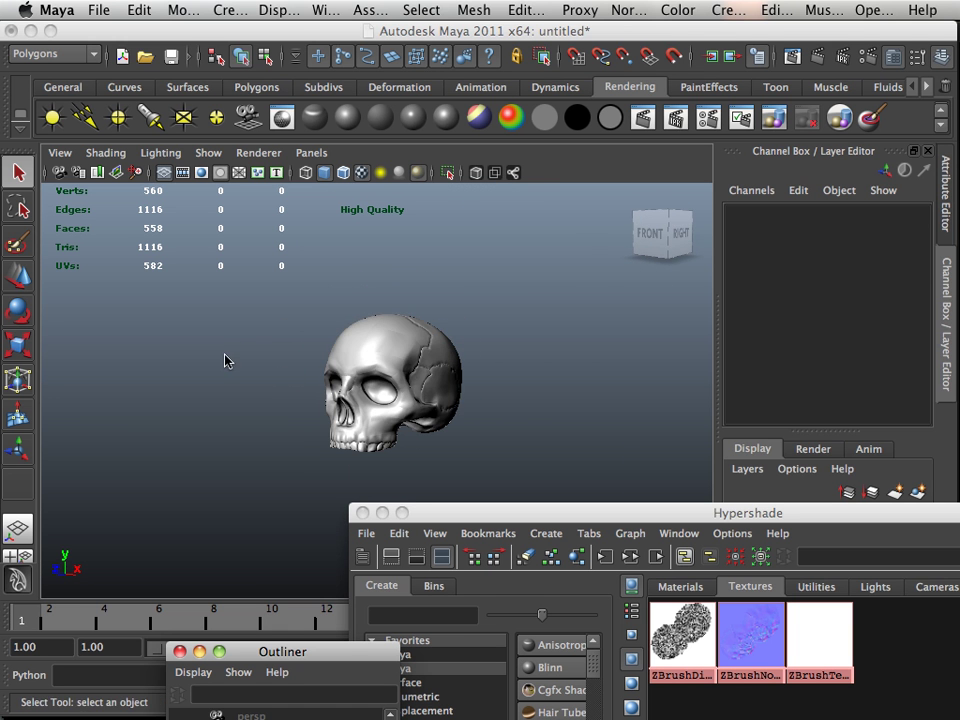
pyautogui.keyDown('alt'); pyautogui.moveTo(268, 358); pyautogui.dragTo(318, 398, button='right'); pyautogui.keyUp('alt')
pyautogui.click(322, 402)
pyautogui.scroll(3, 171, 338)
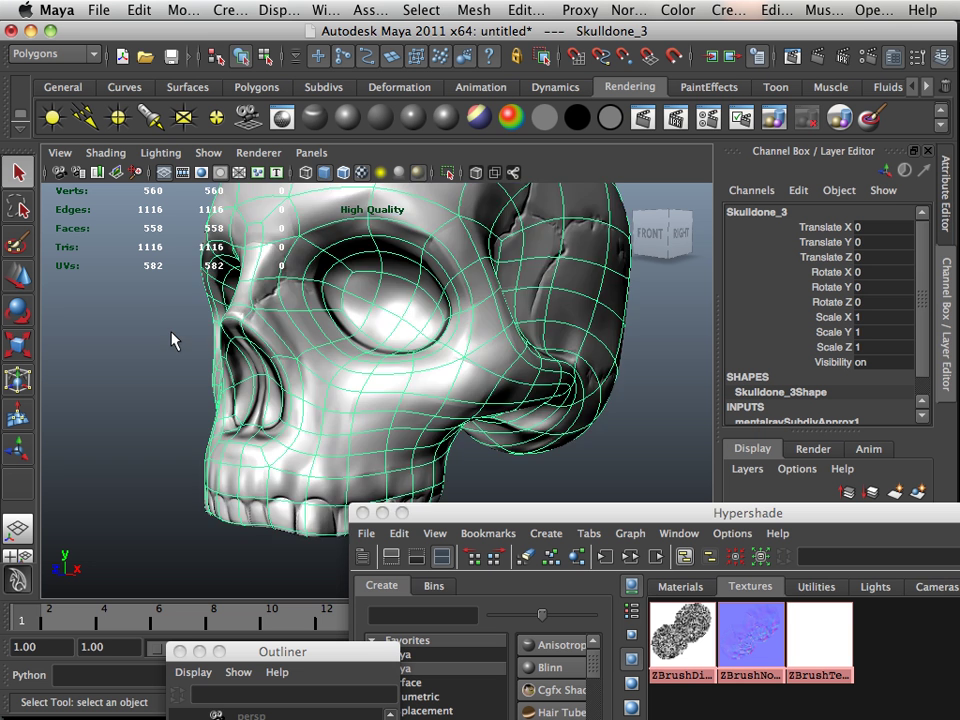
pyautogui.scroll(-3, 175, 330)
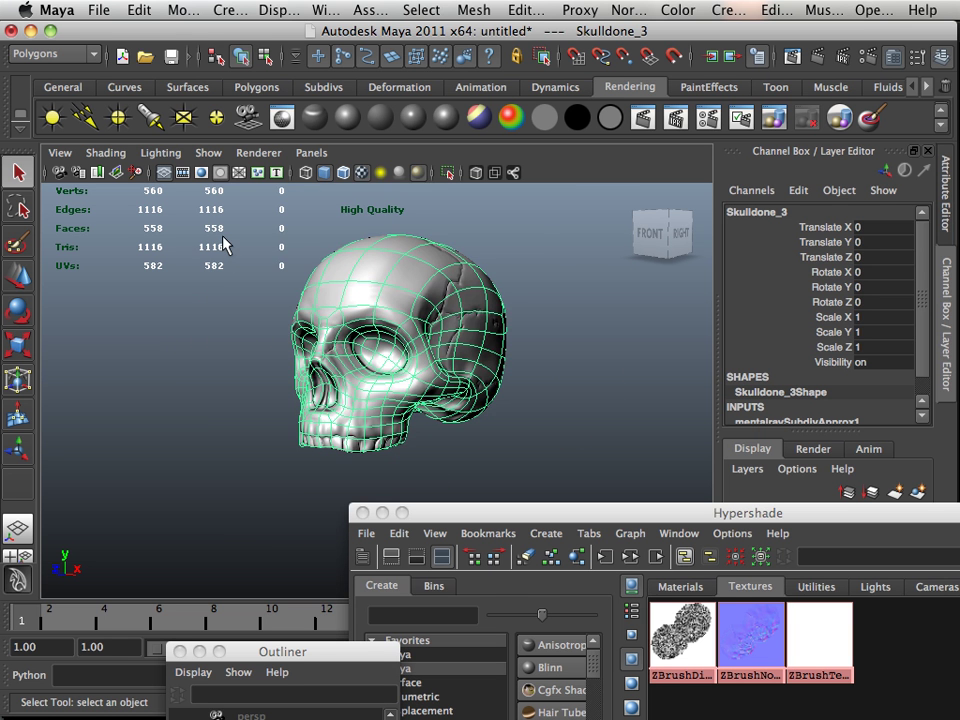
pyautogui.keyDown('alt'); pyautogui.moveTo(238, 253); pyautogui.dragTo(257, 266, button='right'); pyautogui.keyUp('alt')
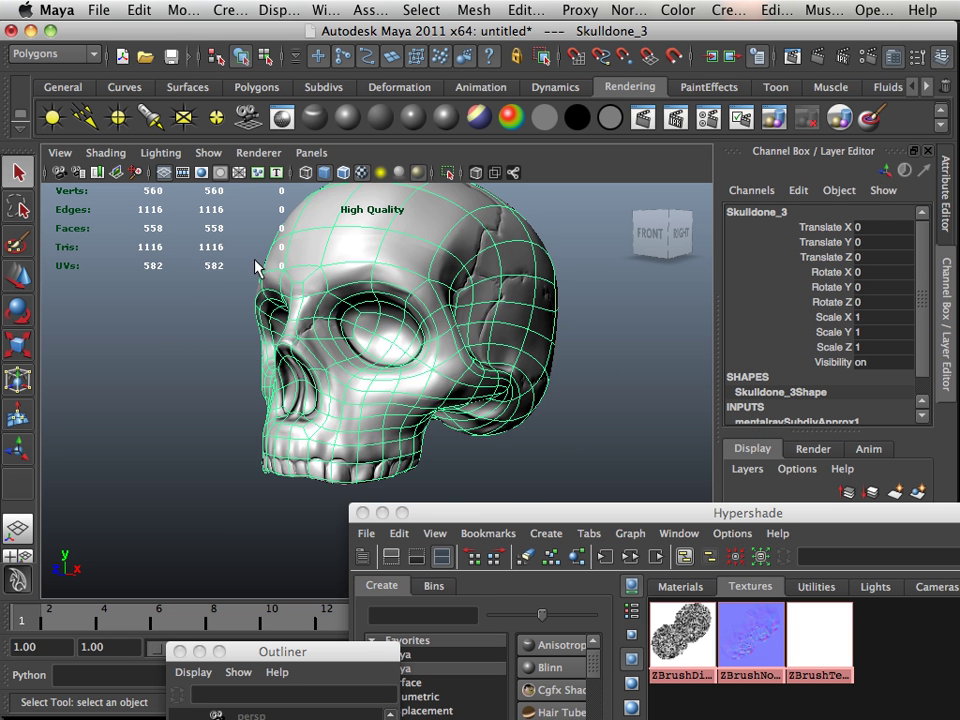
pyautogui.press('1')
pyautogui.click(184, 364)
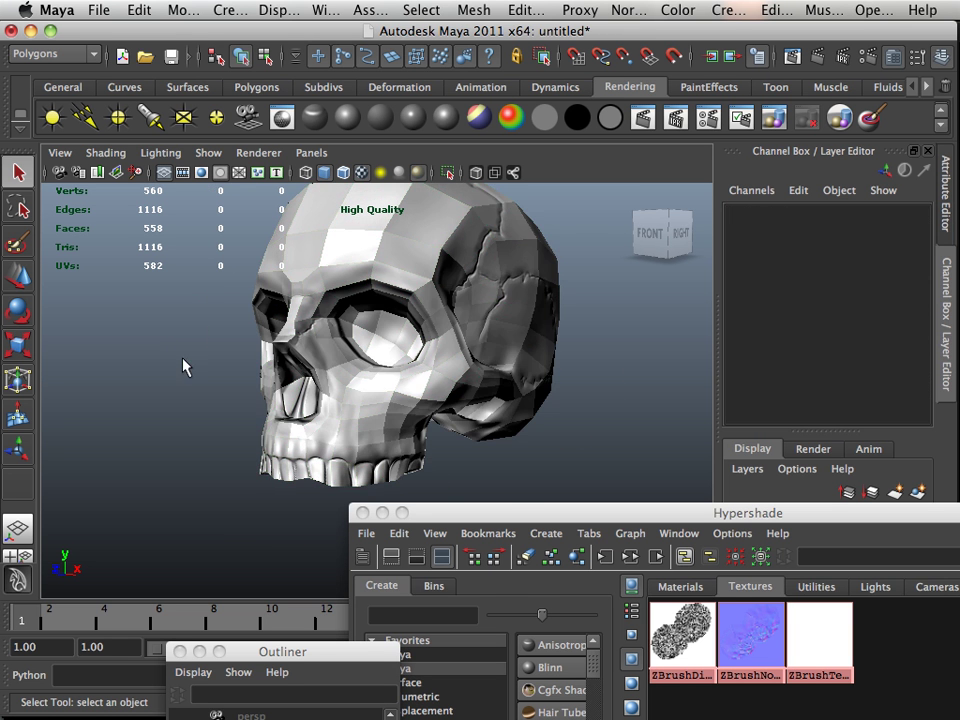
pyautogui.keyDown('alt'); pyautogui.moveTo(184, 364); pyautogui.dragTo(240, 366); pyautogui.keyUp('alt')
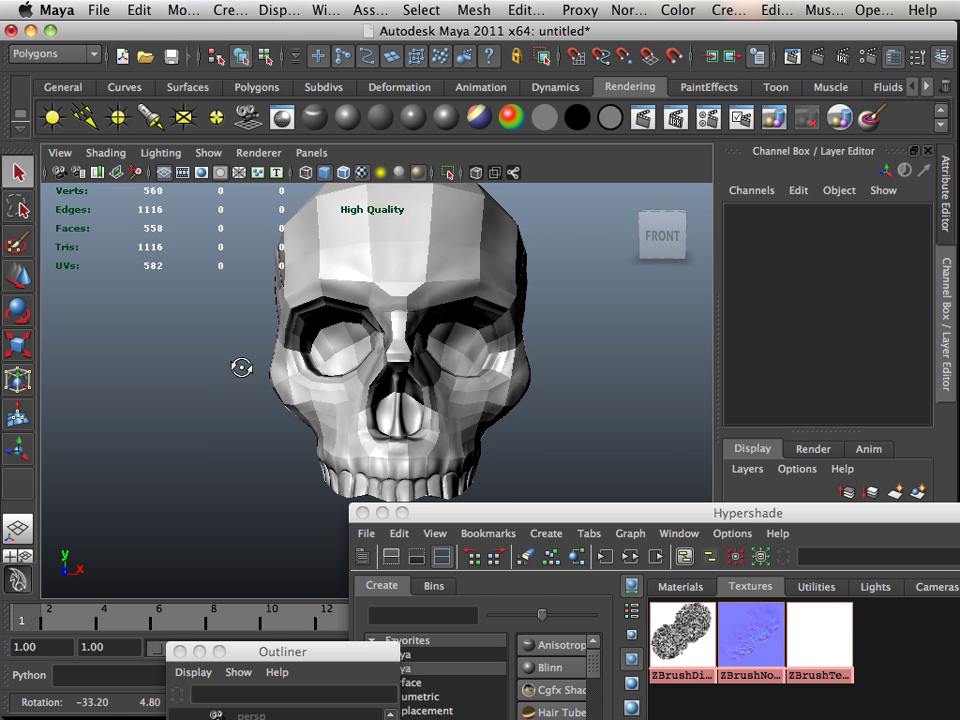
pyautogui.click(321, 330)
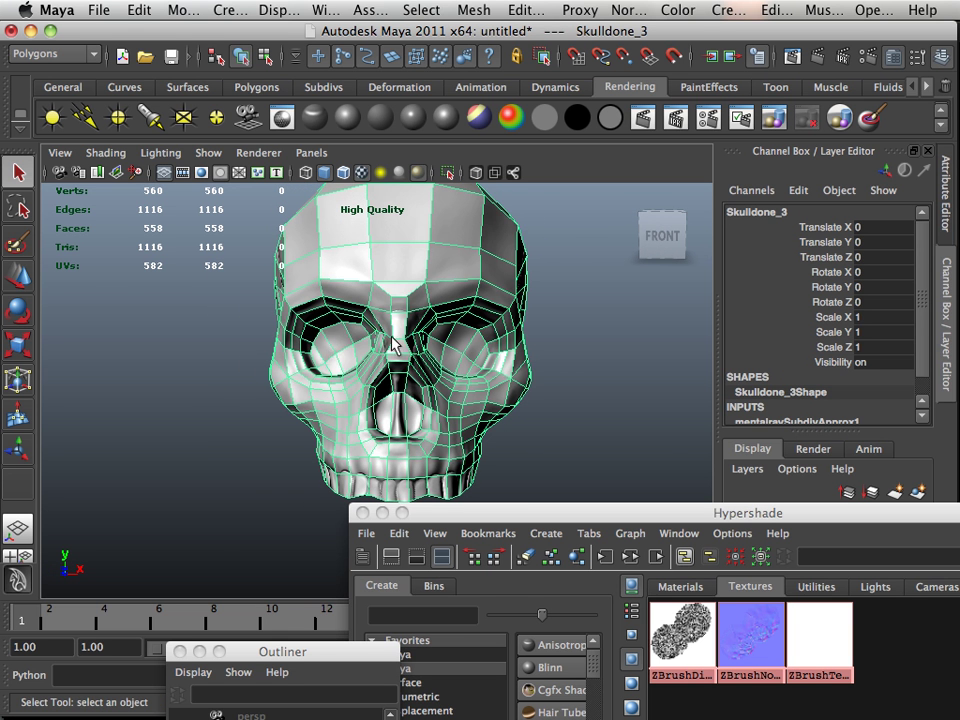
pyautogui.press('3')
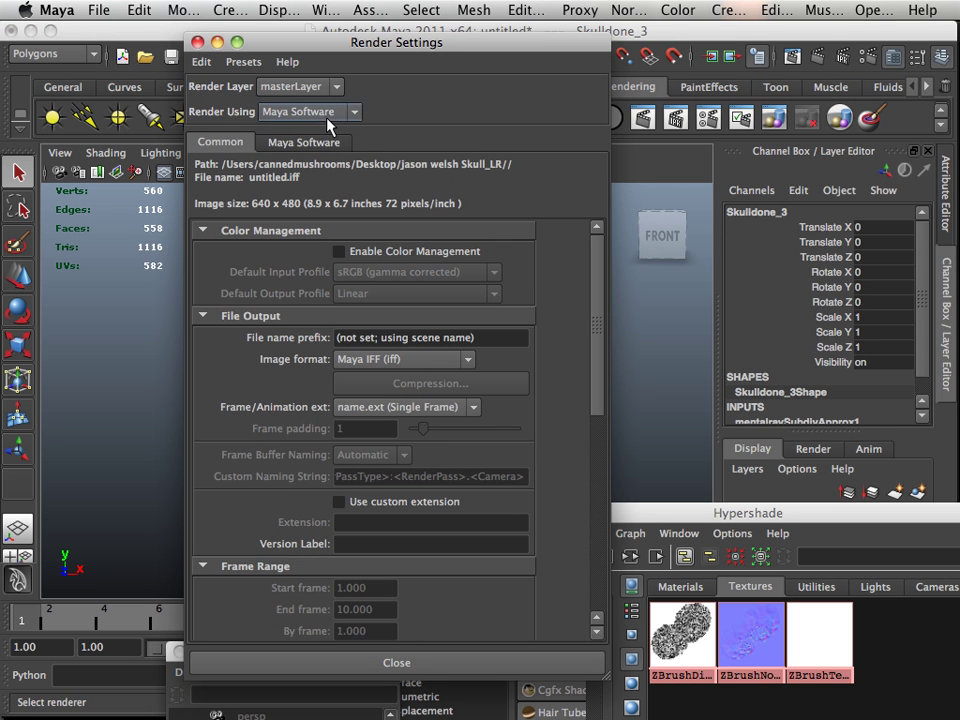
# Step: Switch the renderer to mental ray and apply the Production quality preset
pyautogui.click(354, 112)
pyautogui.click(300, 157)
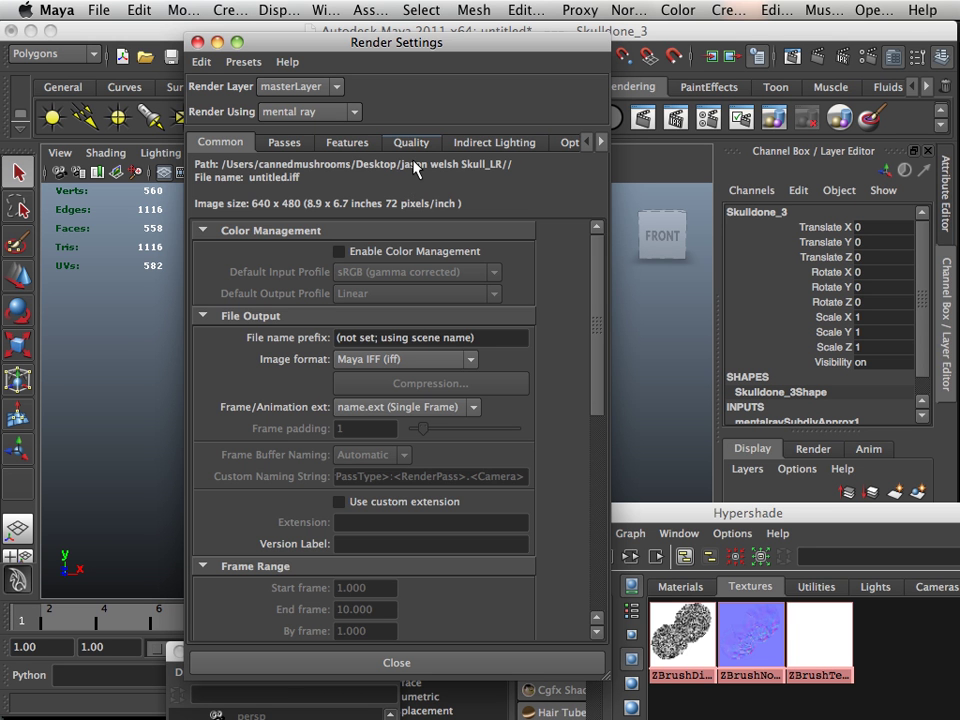
pyautogui.click(413, 150)
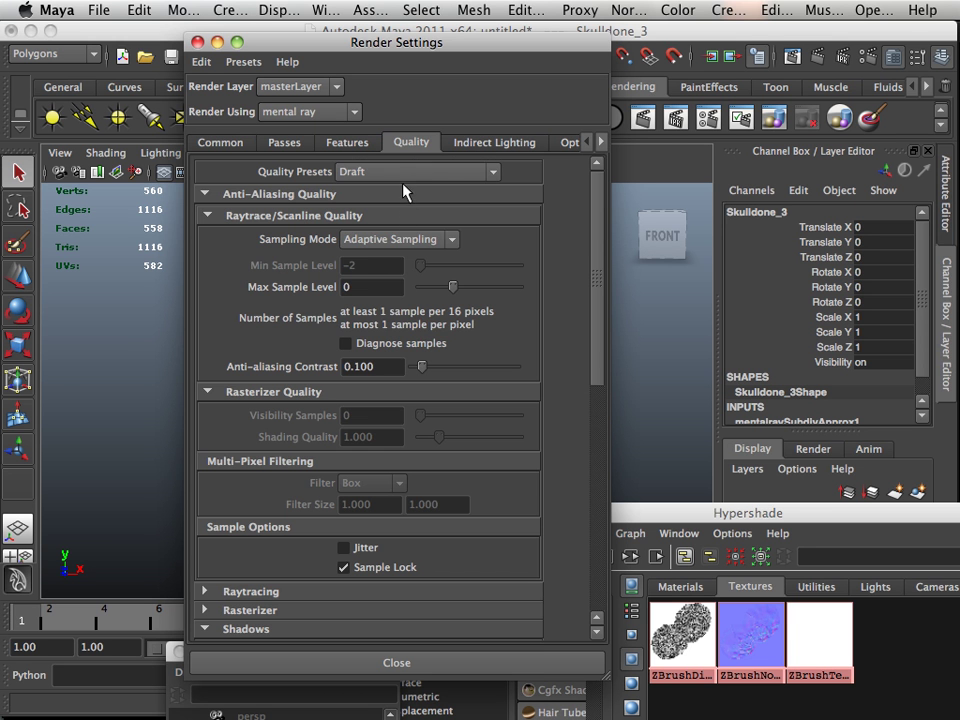
pyautogui.click(405, 172)
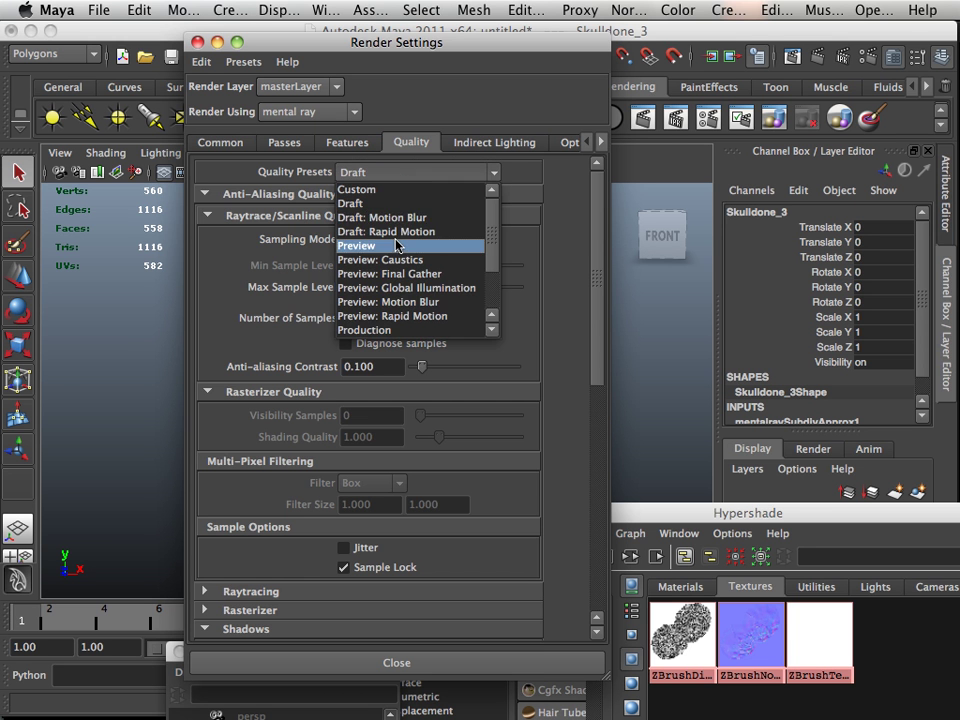
pyautogui.click(386, 330)
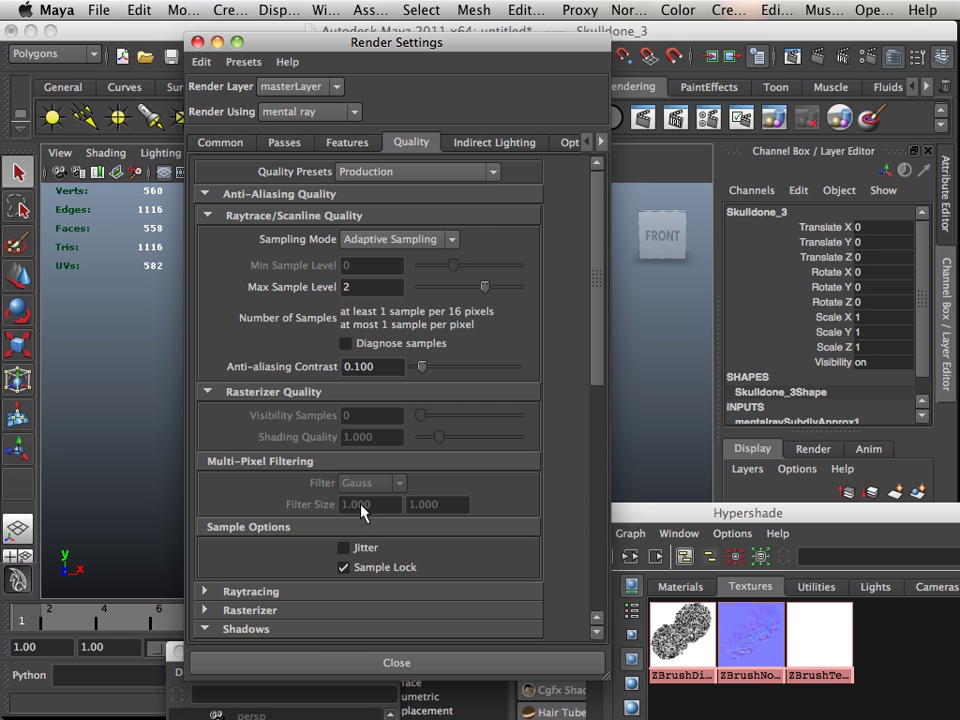
# Step: Orbit to a three-quarter side view and render the skull in mental ray at 640 x 480
pyautogui.click(333, 660)
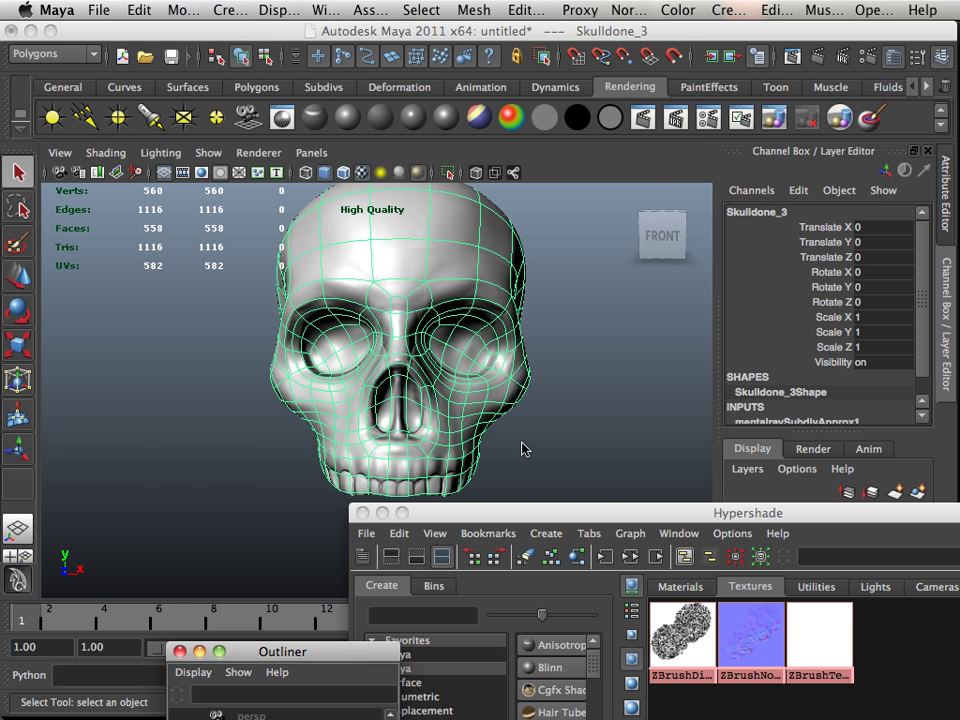
pyautogui.keyDown('alt'); pyautogui.moveTo(671, 315); pyautogui.dragTo(546, 392); pyautogui.keyUp('alt')
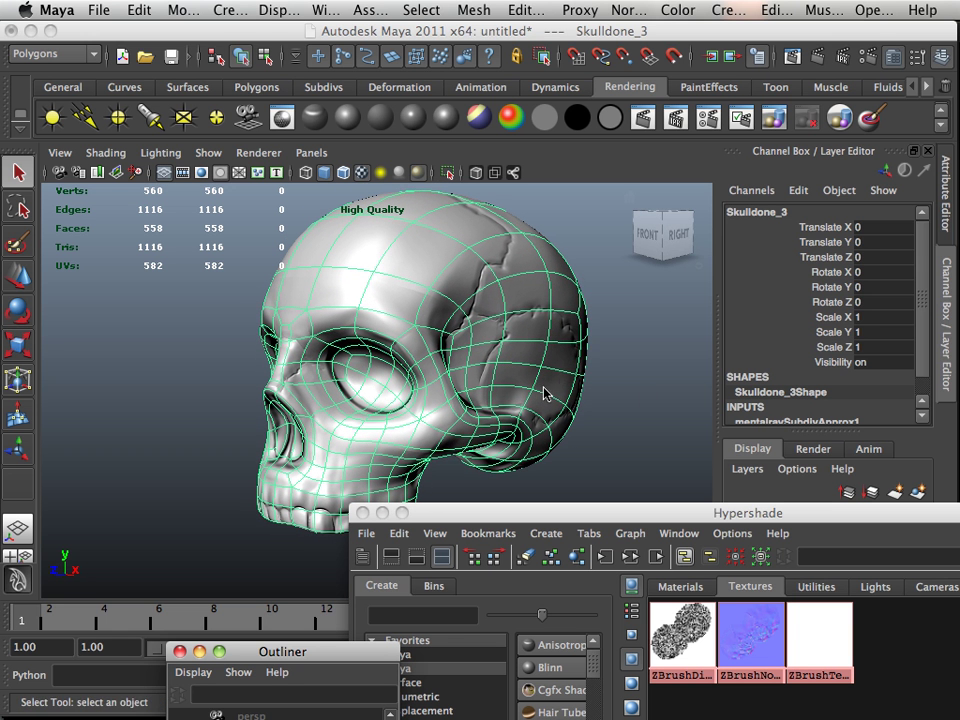
pyautogui.click(818, 58)
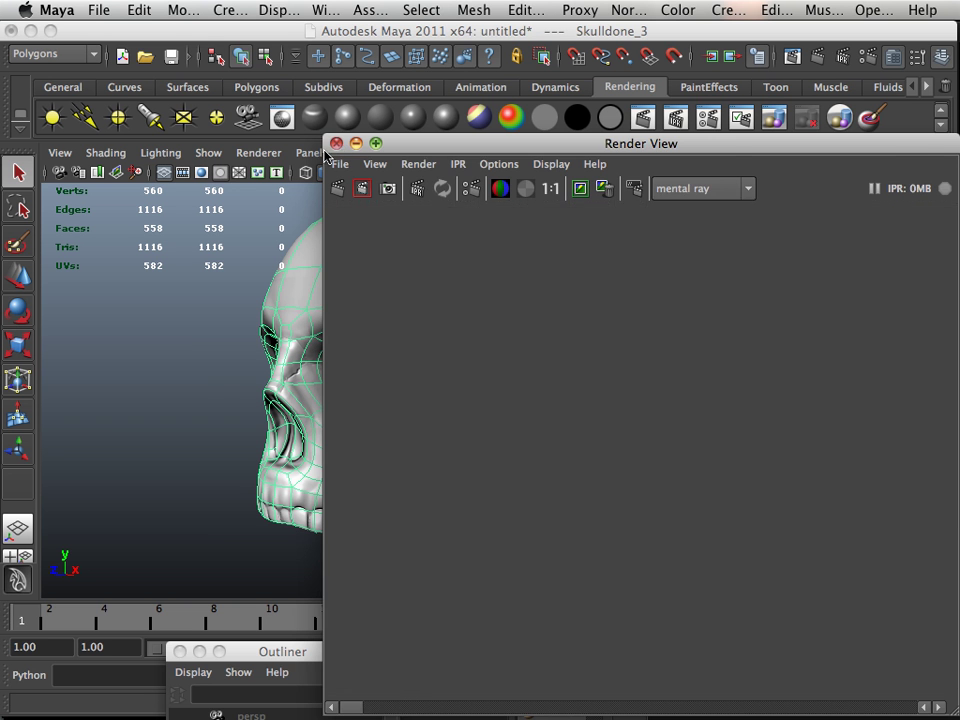
# Step: Close the Render View window and return to a front view of the whole skull
pyautogui.click(336, 143)
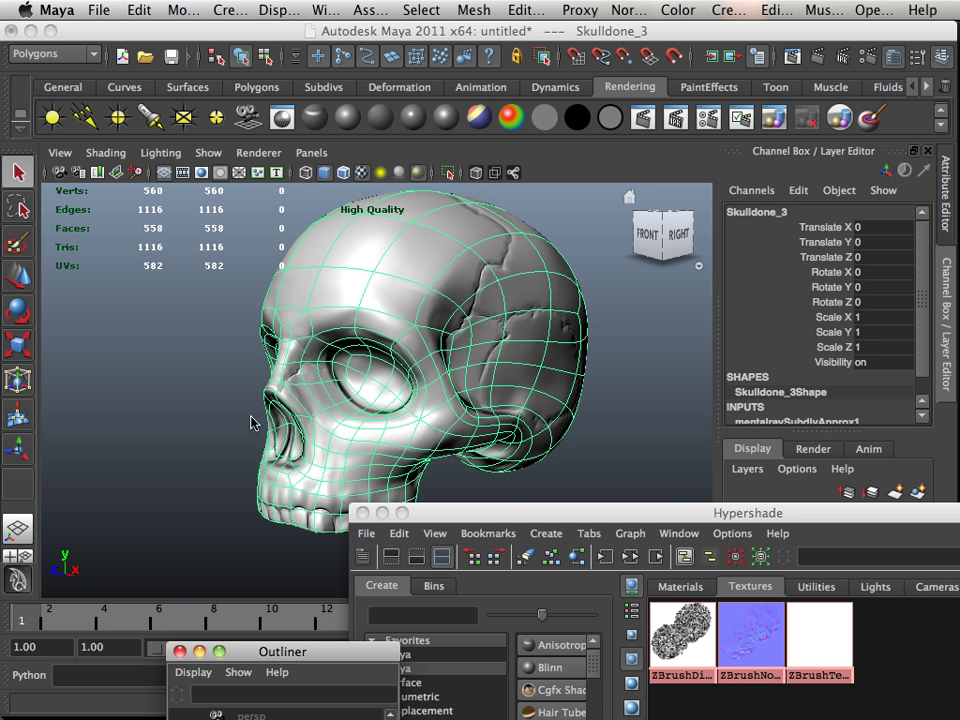
pyautogui.scroll(2, 200, 415)
pyautogui.scroll(-3, 291, 433)
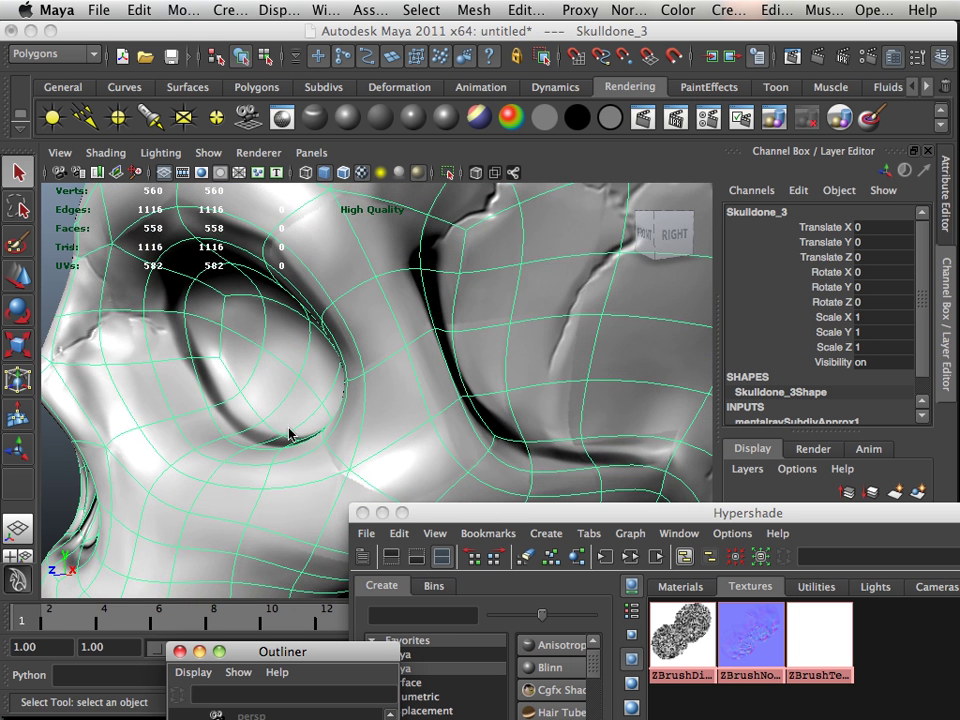
pyautogui.keyDown('alt'); pyautogui.moveTo(291, 433); pyautogui.dragTo(253, 407); pyautogui.keyUp('alt')
pyautogui.scroll(2, 326, 418)
# Step: Deselect the skull to hide its wireframe, then view it from the front and right side
pyautogui.click(195, 505)
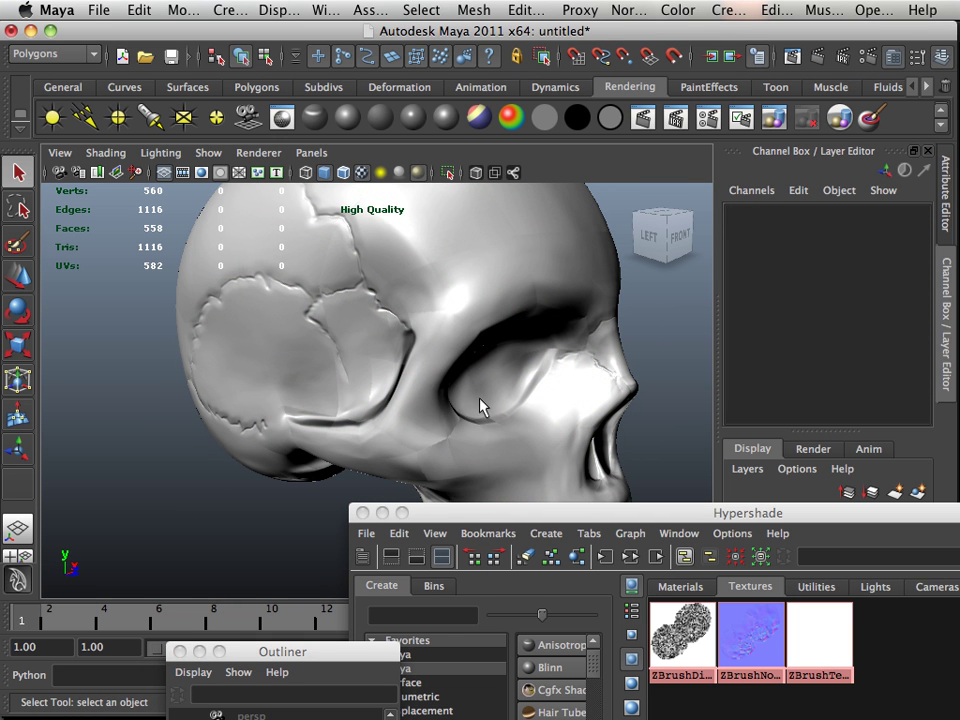
pyautogui.scroll(-2, 369, 381)
pyautogui.keyDown('alt'); pyautogui.moveTo(369, 381); pyautogui.dragTo(303, 400); pyautogui.keyUp('alt')
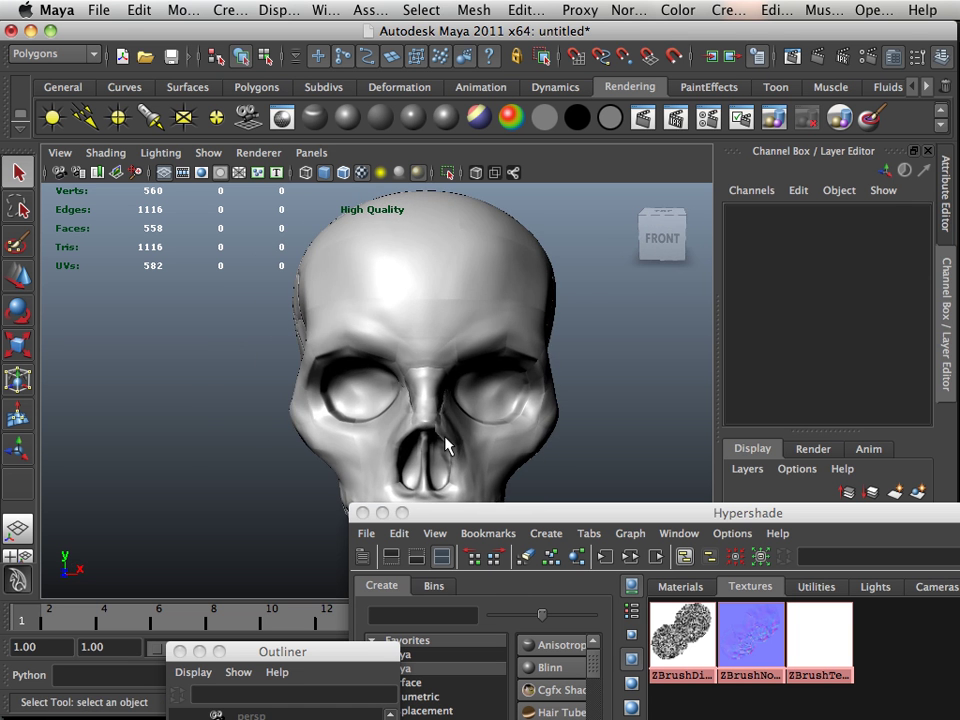
pyautogui.keyDown('alt'); pyautogui.moveTo(553, 446); pyautogui.dragTo(368, 437); pyautogui.keyUp('alt')
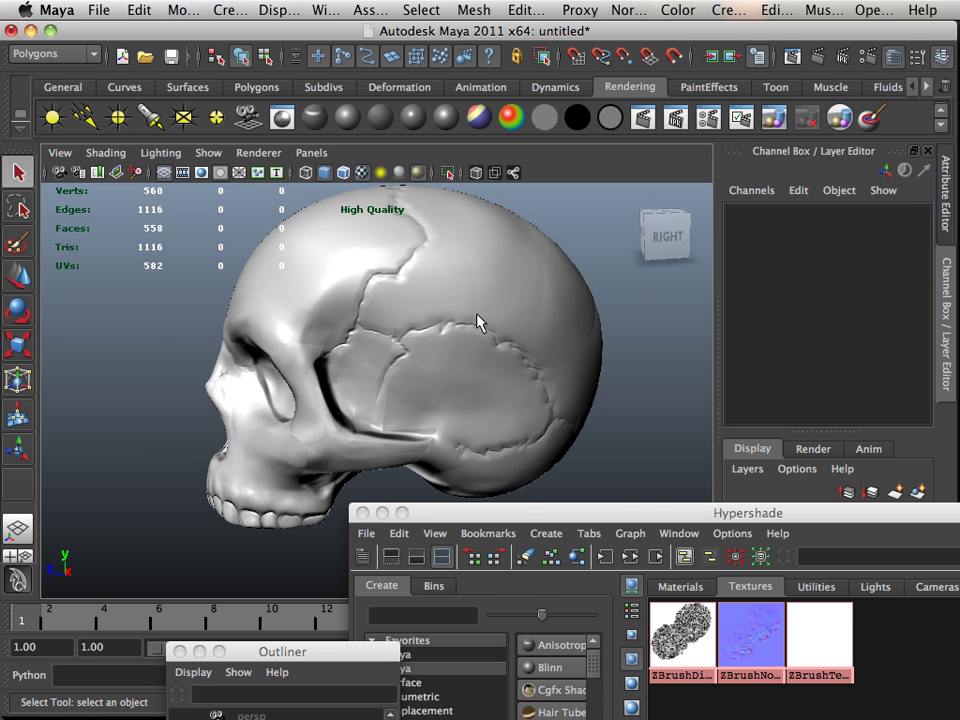
pyautogui.scroll(1, 476, 324)
pyautogui.scroll(-3, 491, 349)
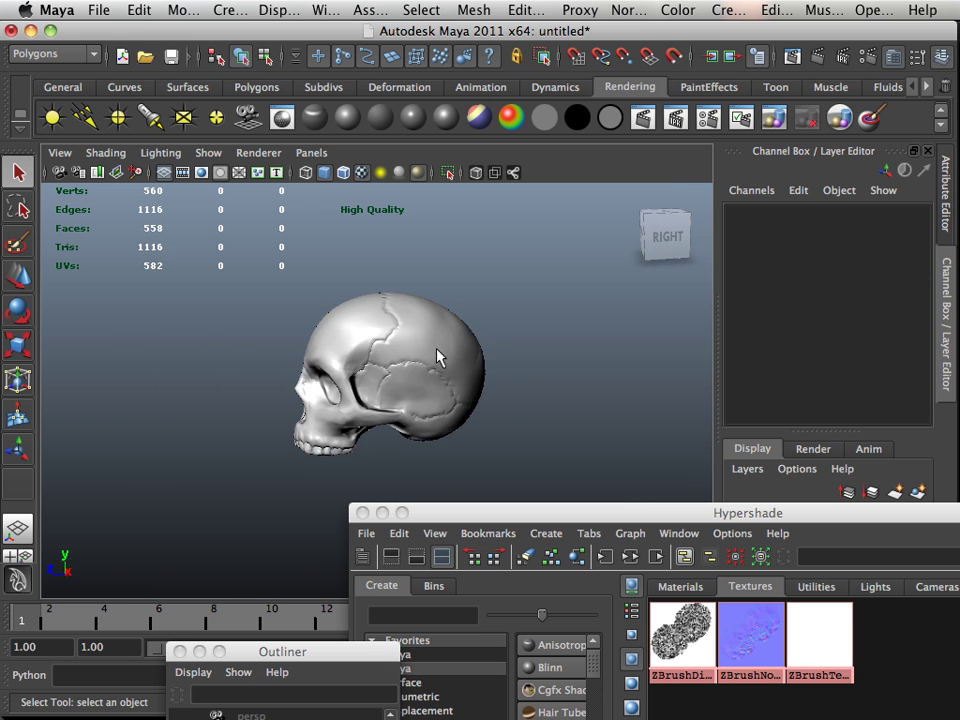
# Step: Move in closer and inspect the skull's underside, front and three-quarter left view
pyautogui.keyDown('alt'); pyautogui.moveTo(437, 357); pyautogui.dragTo(386, 317); pyautogui.keyUp('alt')
pyautogui.keyDown('alt'); pyautogui.moveTo(386, 317); pyautogui.dragTo(505, 377, button='right'); pyautogui.keyUp('alt')
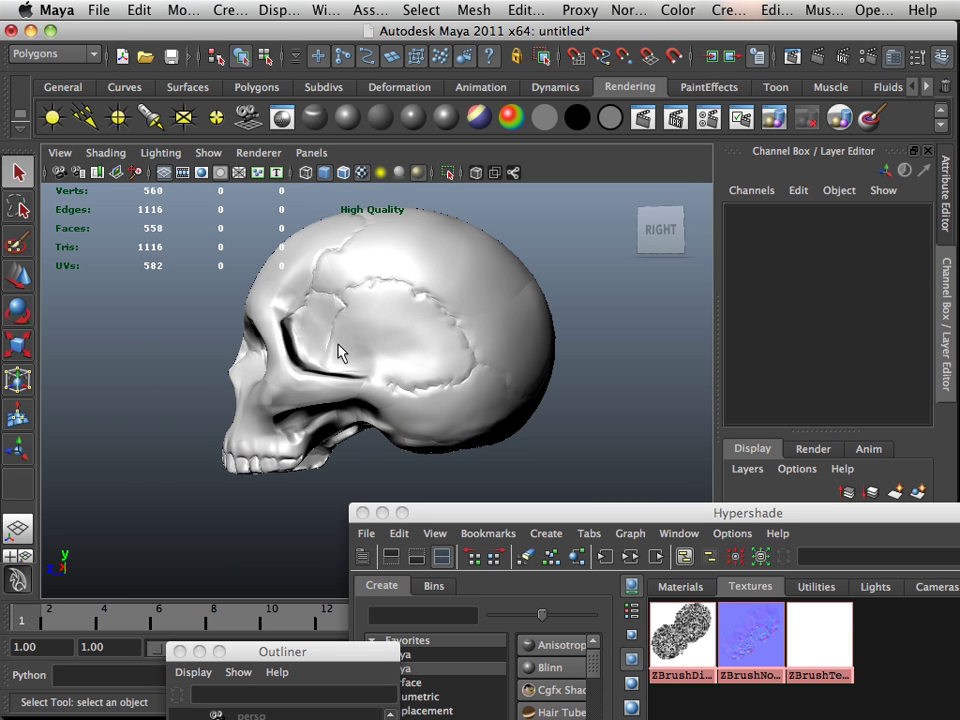
pyautogui.keyDown('alt'); pyautogui.moveTo(336, 354); pyautogui.dragTo(523, 375); pyautogui.keyUp('alt')
pyautogui.keyDown('alt'); pyautogui.moveTo(523, 375); pyautogui.dragTo(459, 345, button='right'); pyautogui.keyUp('alt')
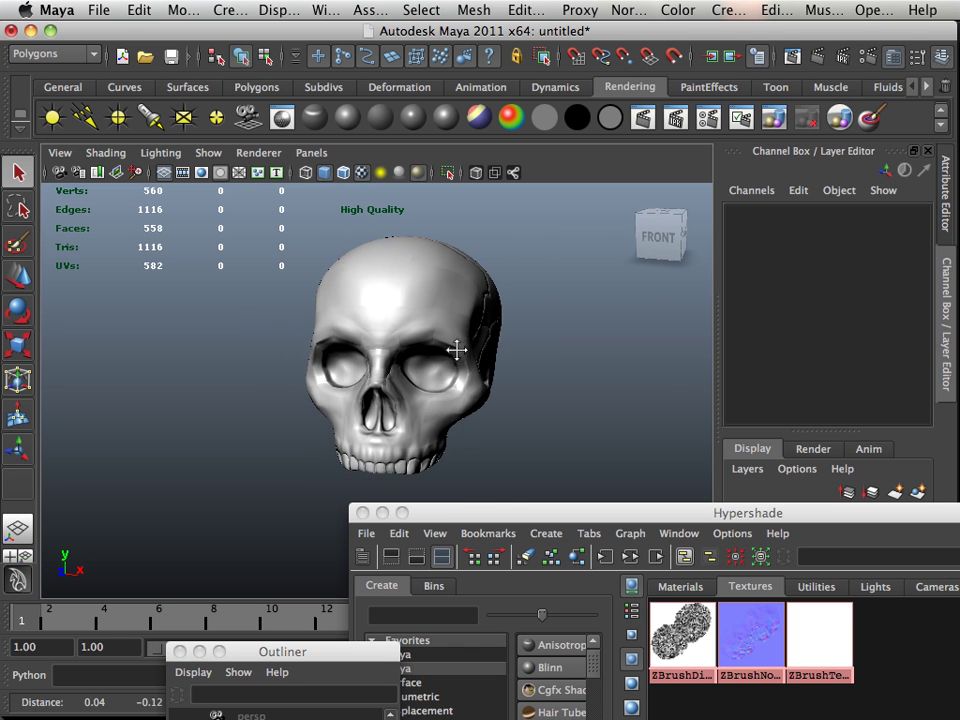
pyautogui.keyDown('alt'); pyautogui.moveTo(459, 345); pyautogui.dragTo(500, 355); pyautogui.keyUp('alt')
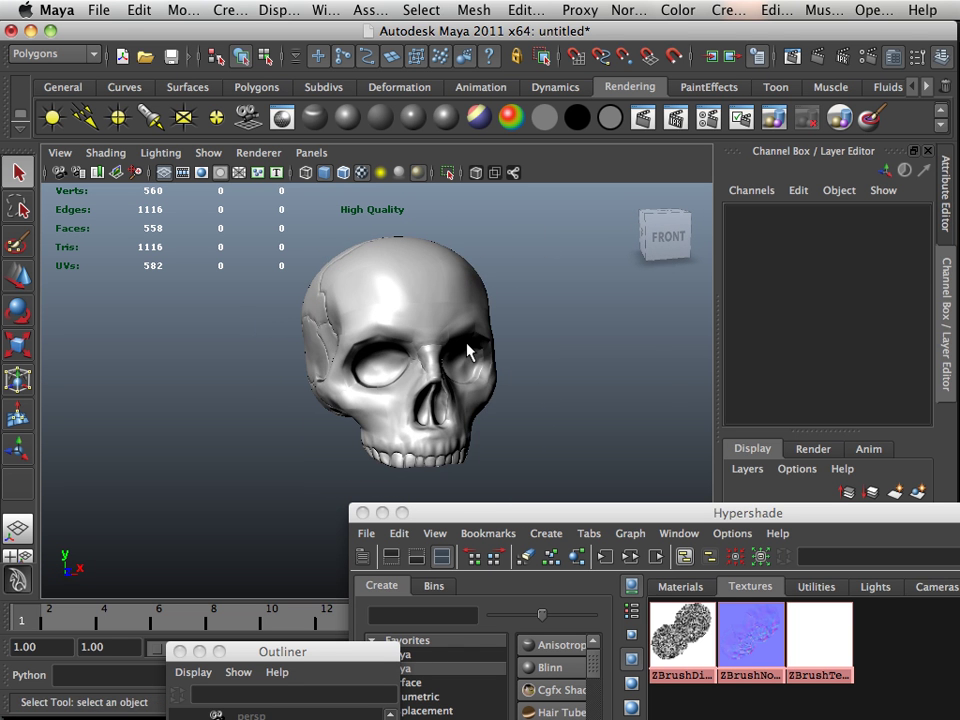
# Step: Zoom in on the skull's face and orbit slightly around its front
pyautogui.keyDown('alt'); pyautogui.moveTo(470, 350); pyautogui.dragTo(516, 356, button='right'); pyautogui.keyUp('alt')
pyautogui.keyDown('alt'); pyautogui.moveTo(510, 360); pyautogui.dragTo(429, 364, button='middle'); pyautogui.keyUp('alt')
pyautogui.keyDown('alt'); pyautogui.moveTo(429, 364); pyautogui.dragTo(428, 358, button='right'); pyautogui.keyUp('alt')
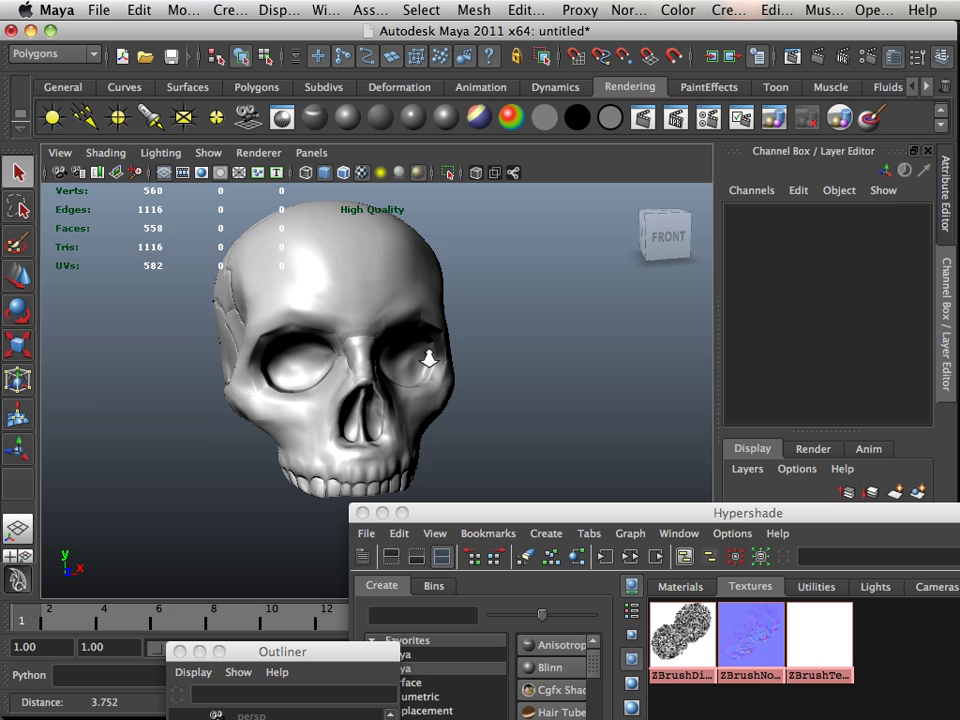
pyautogui.moveTo(428, 358)
pyautogui.keyDown('alt'); pyautogui.mouseDown()
pyautogui.moveTo(422, 349)
pyautogui.moveTo(430, 365)
pyautogui.mouseUp(); pyautogui.keyUp('alt')
pyautogui.keyDown('alt'); pyautogui.moveTo(430, 365); pyautogui.dragTo(439, 381, button='right'); pyautogui.keyUp('alt')
pyautogui.keyDown('alt'); pyautogui.moveTo(439, 381); pyautogui.dragTo(452, 388); pyautogui.keyUp('alt')
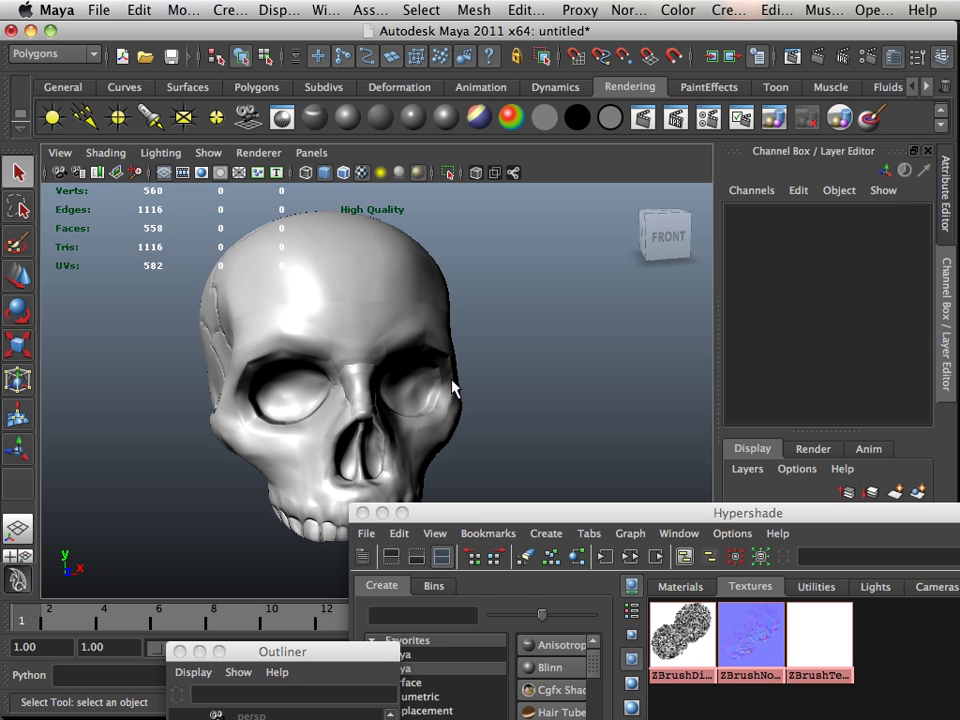